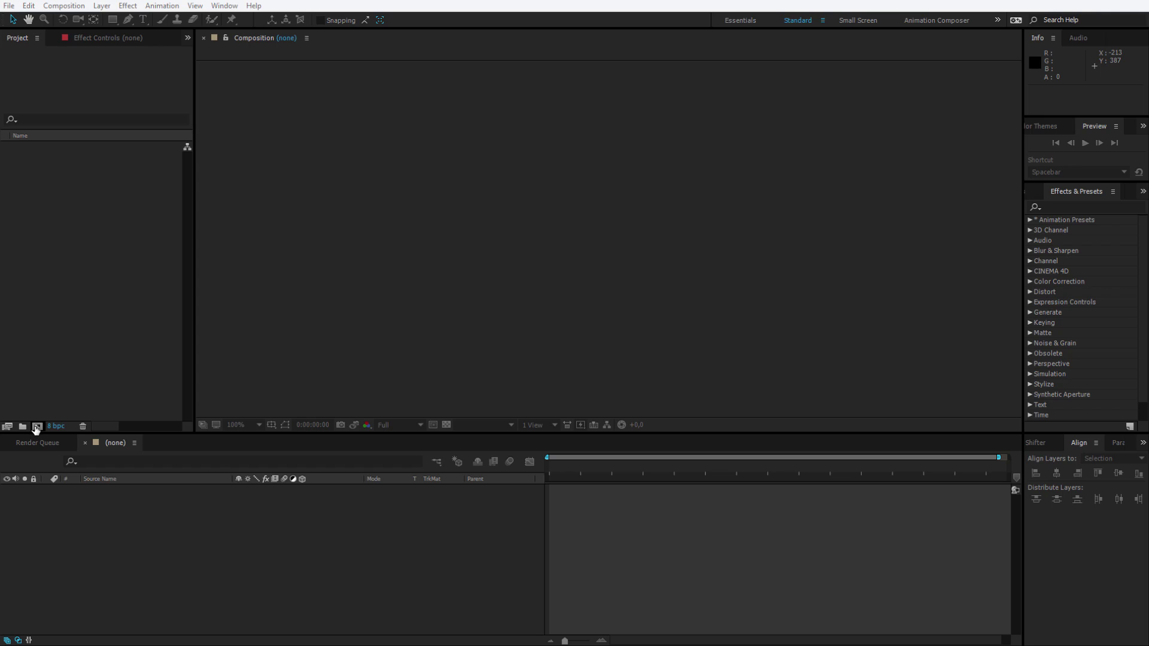
# - Create Comp 1 at 1000 × 1000 px, 30 fps, with a 3-second duration
pyautogui.click(36, 426)
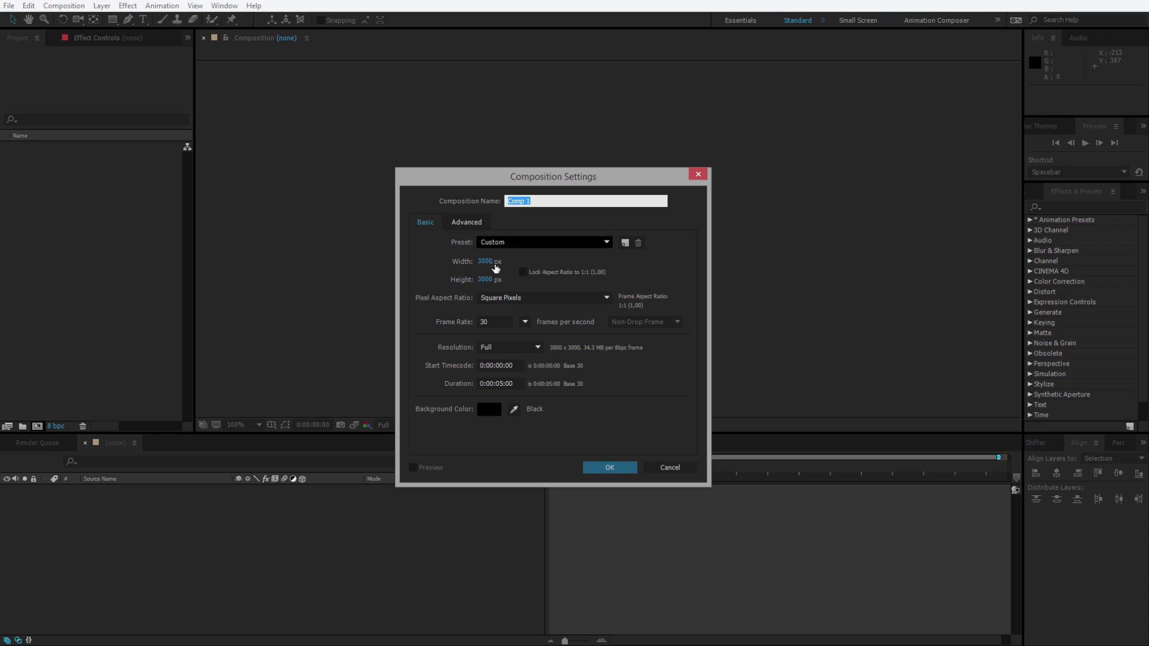
pyautogui.click(485, 262)
pyautogui.write('1000')
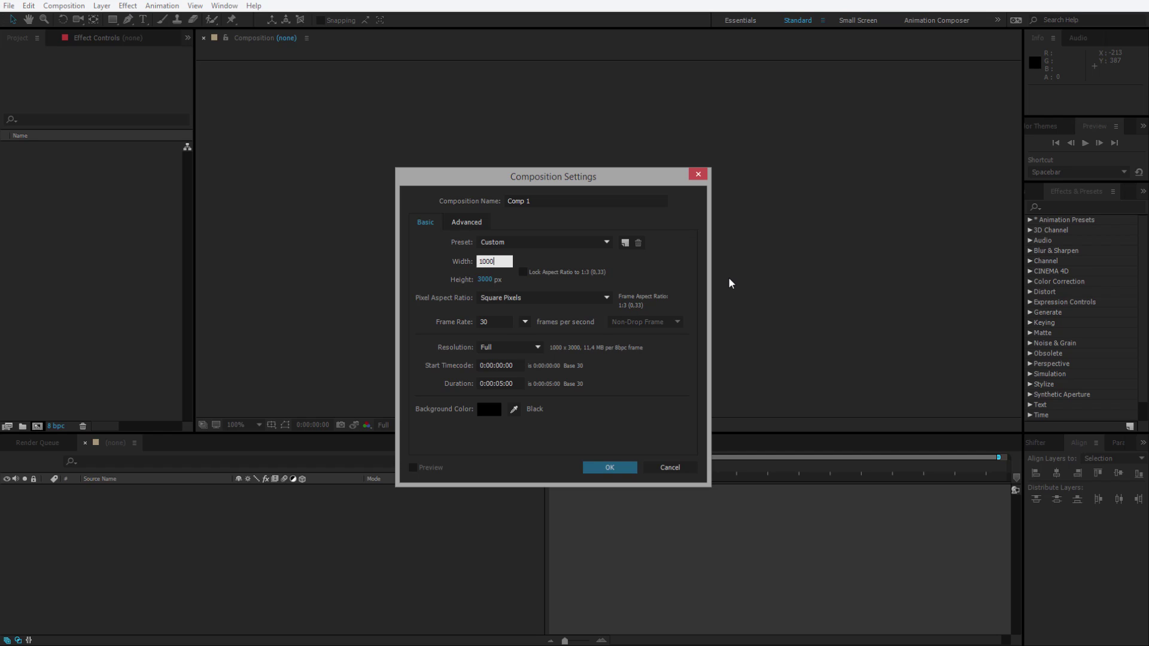
pyautogui.press('Tab')
pyautogui.write('1000')
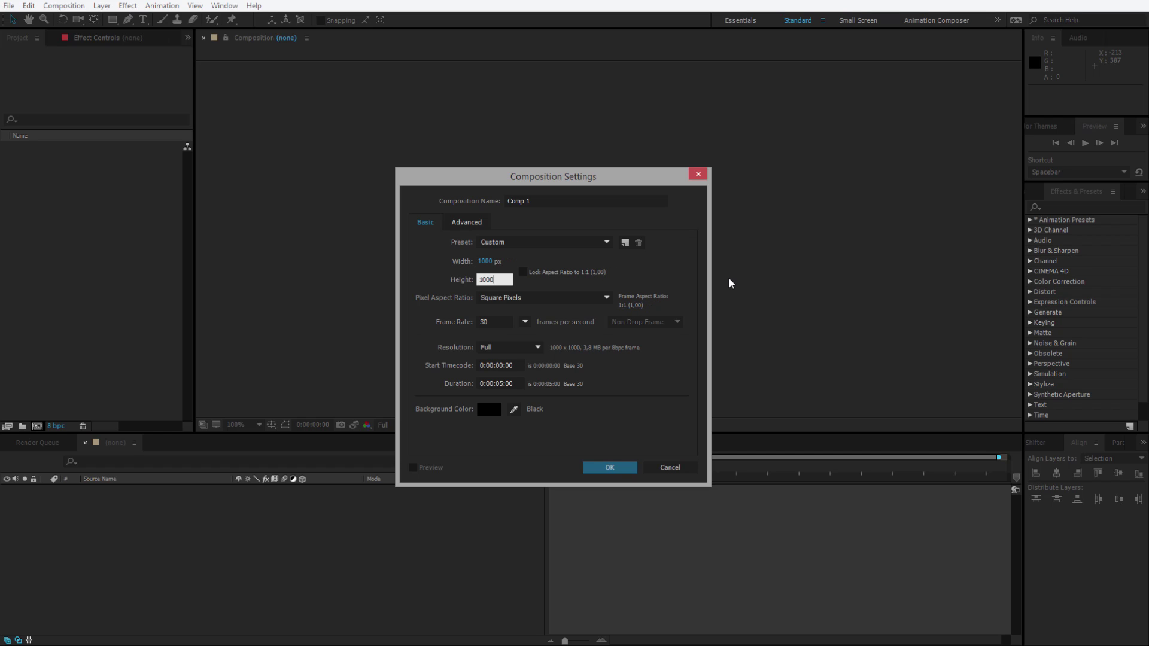
pyautogui.click(490, 264)
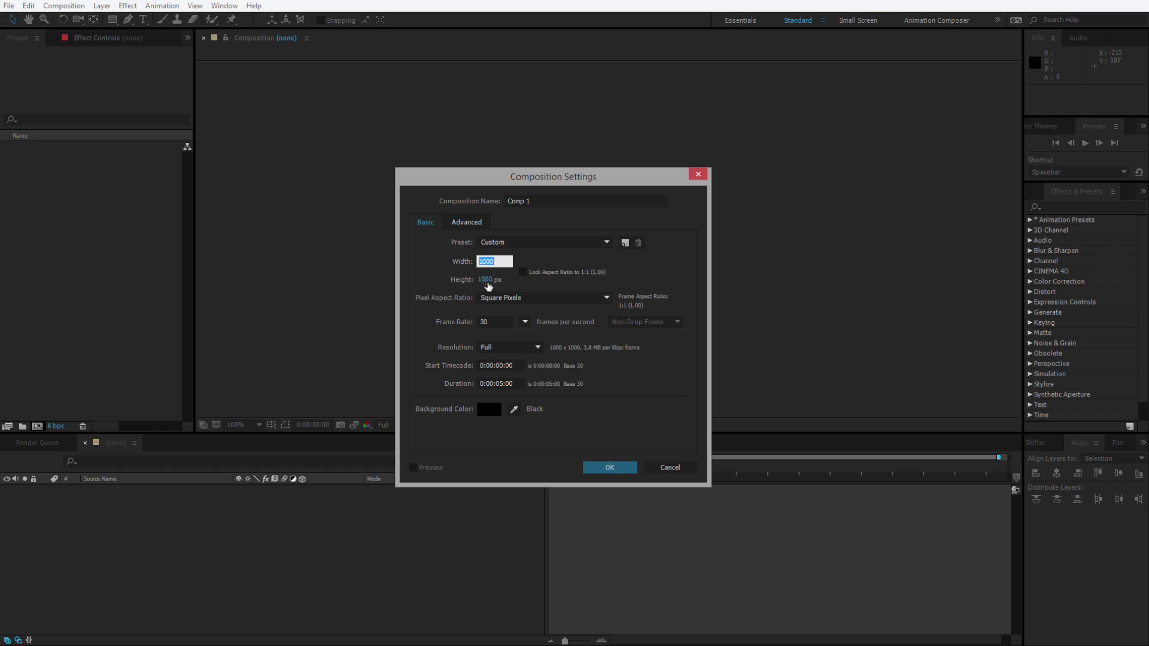
pyautogui.click(520, 284)
pyautogui.click(519, 385)
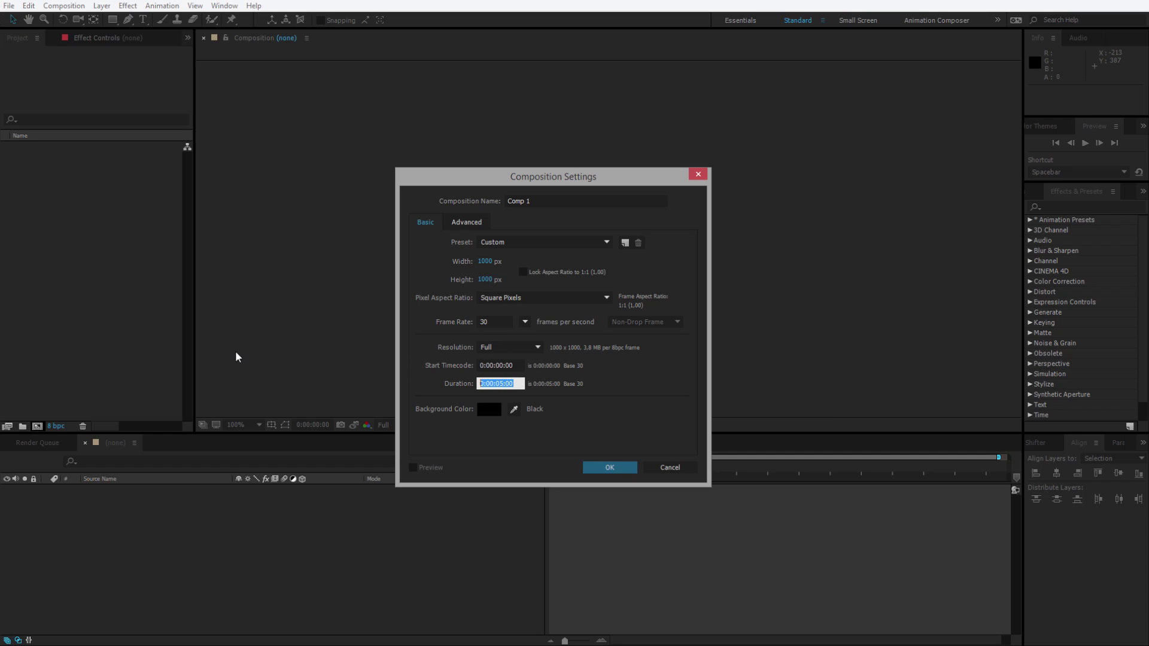
pyautogui.write('3.')
pyautogui.click(608, 469)
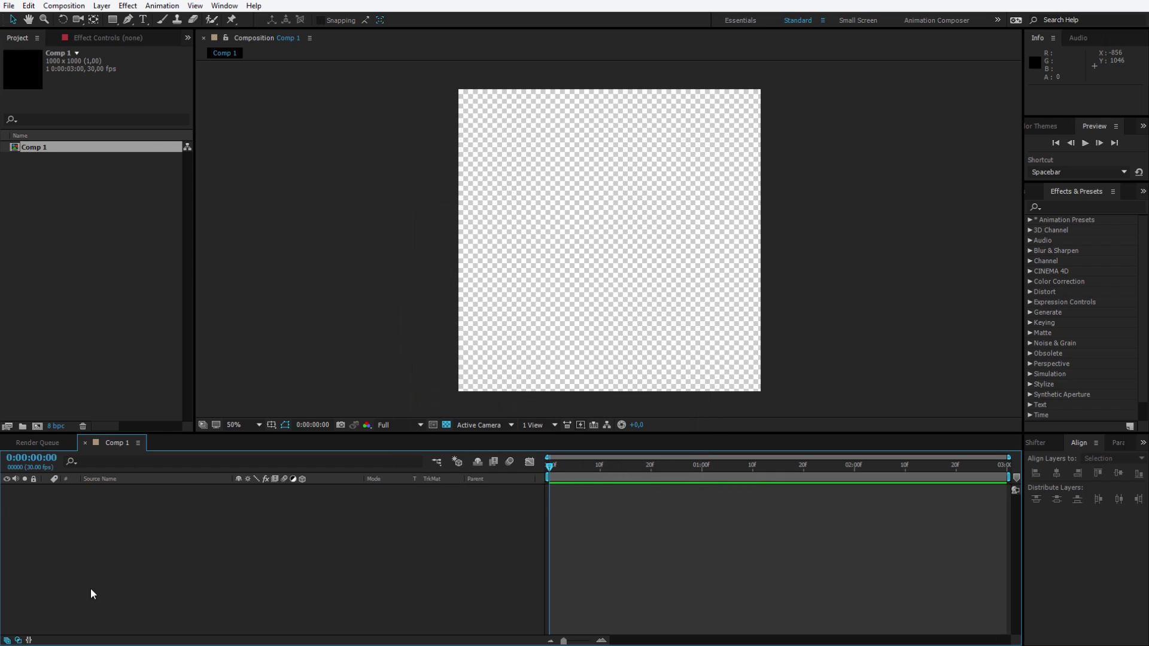
# - Drag AP Example Logo.png from the Project Files folder into the After Effects Project panel
pyautogui.click(72, 610)
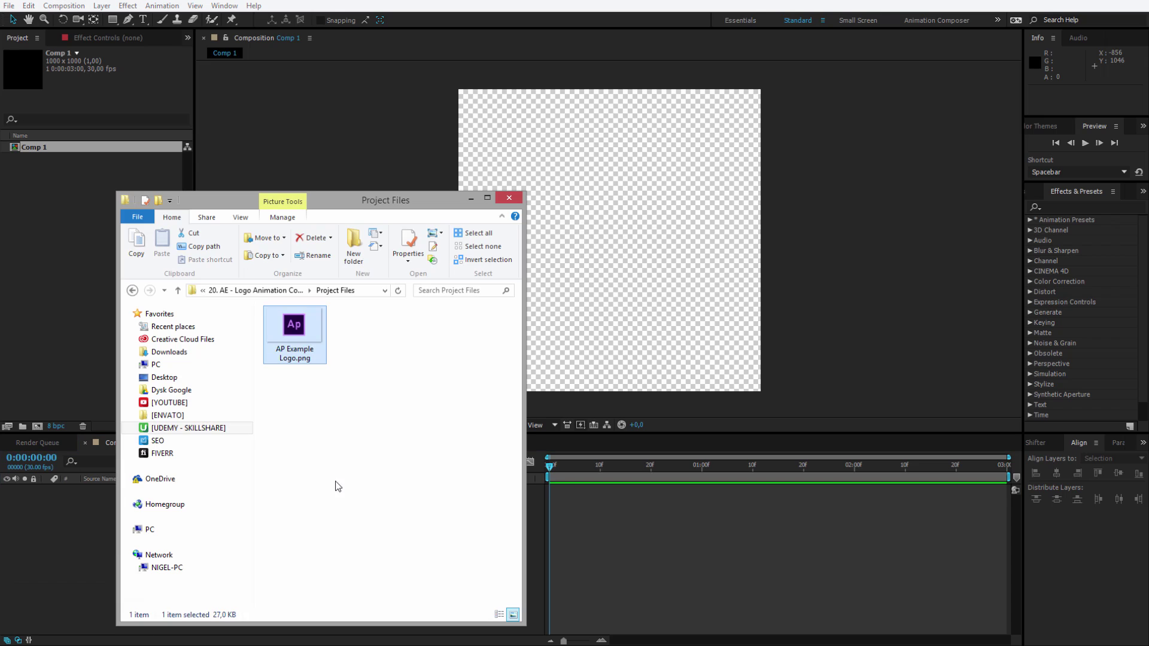
pyautogui.click(333, 482)
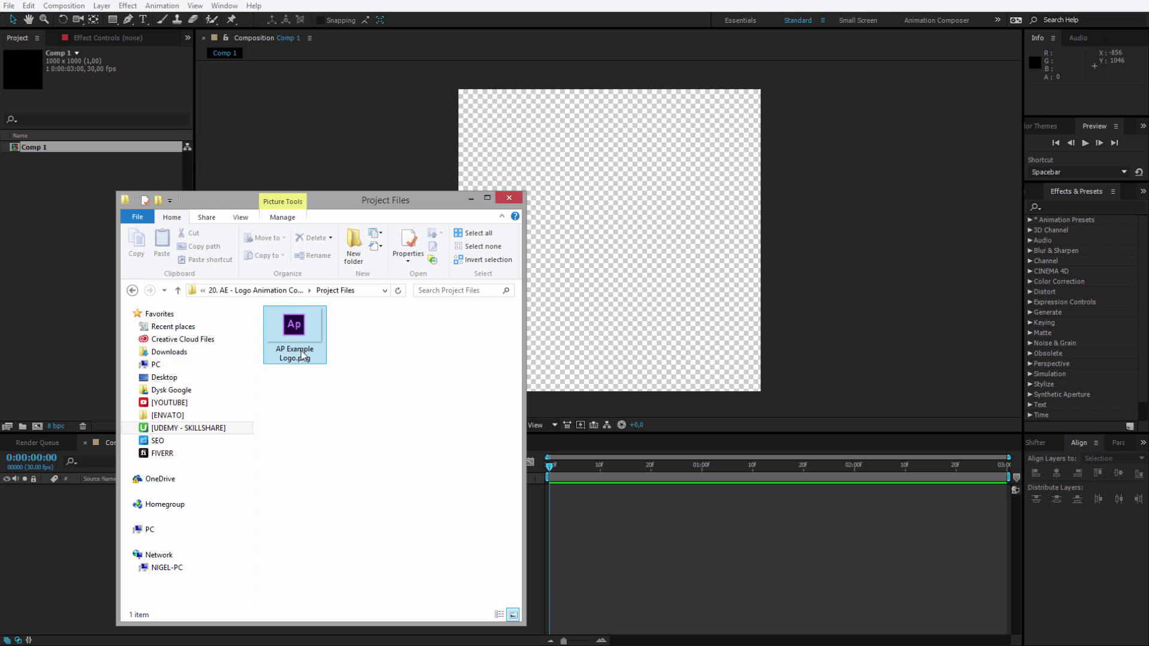
pyautogui.moveTo(300, 350); pyautogui.dragTo(84, 309)
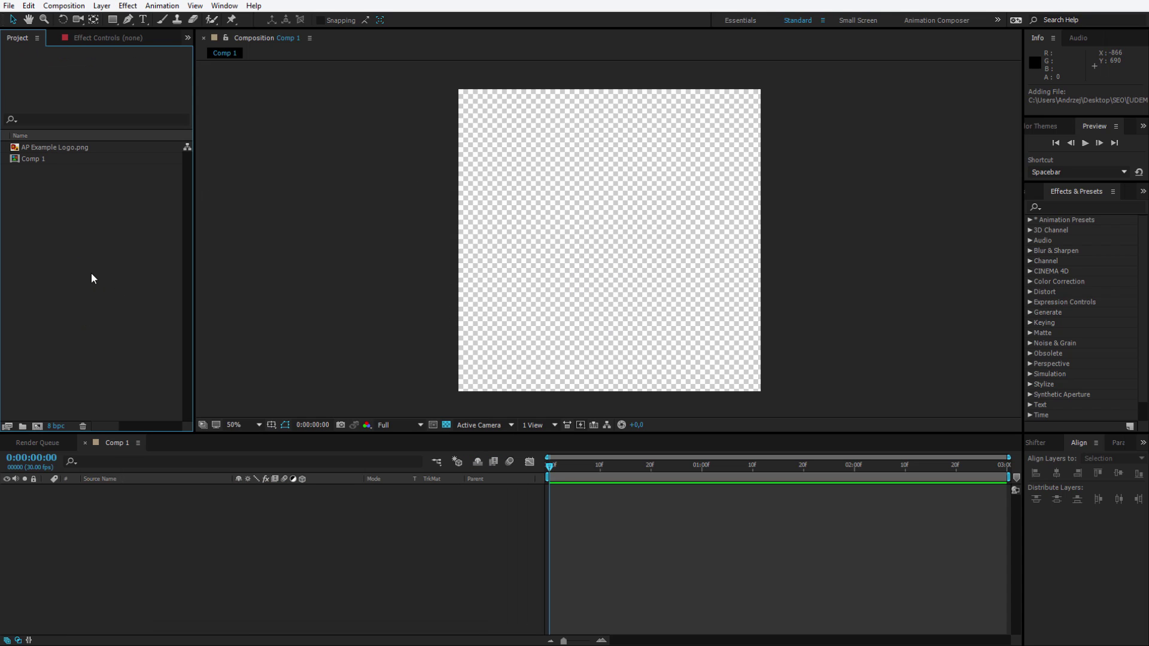
# - Place AP Example Logo.png in Comp 1, view at 25%, and roughly halve its size
pyautogui.moveTo(82, 148); pyautogui.dragTo(113, 550)
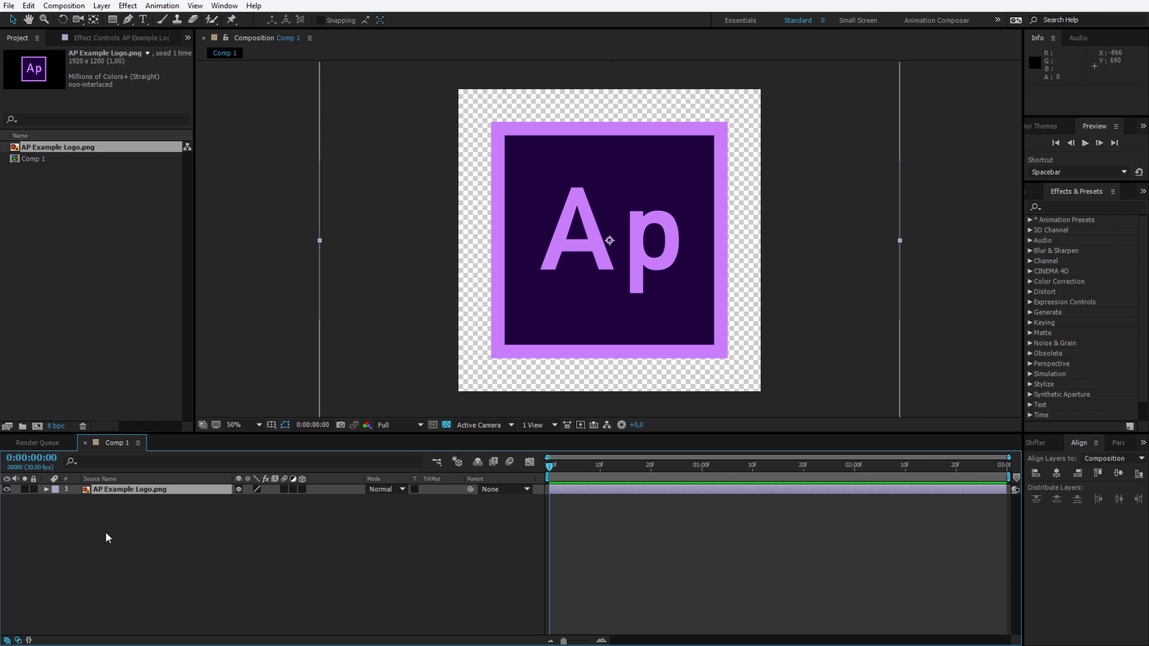
pyautogui.press(',')
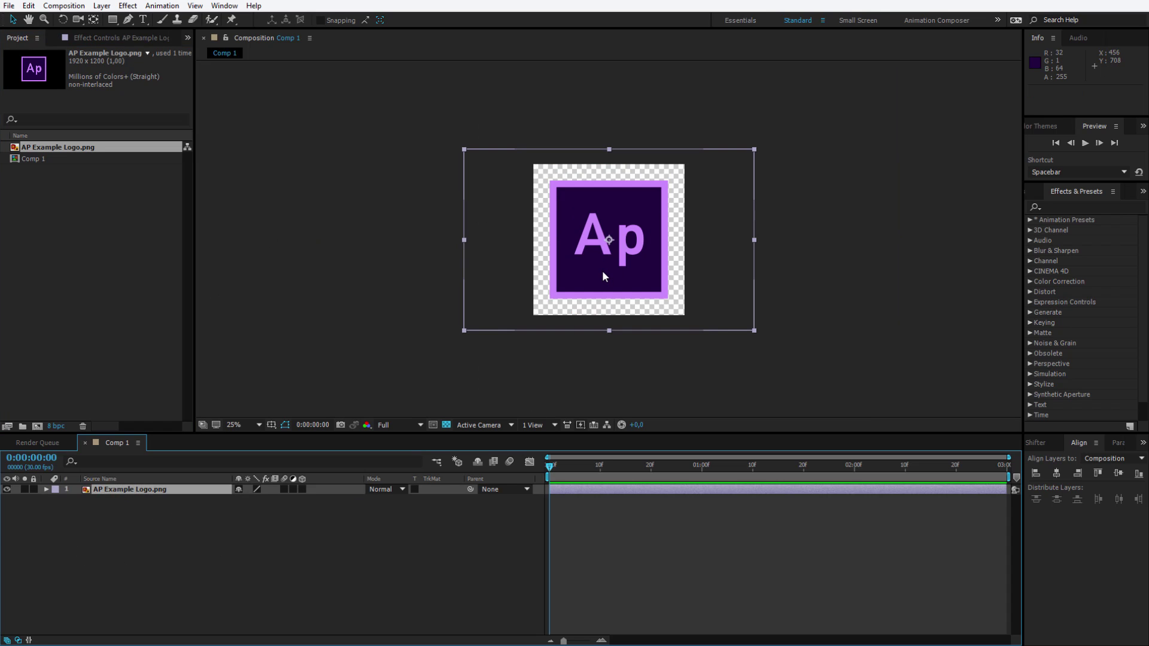
pyautogui.moveTo(754, 330); pyautogui.dragTo(703, 281)
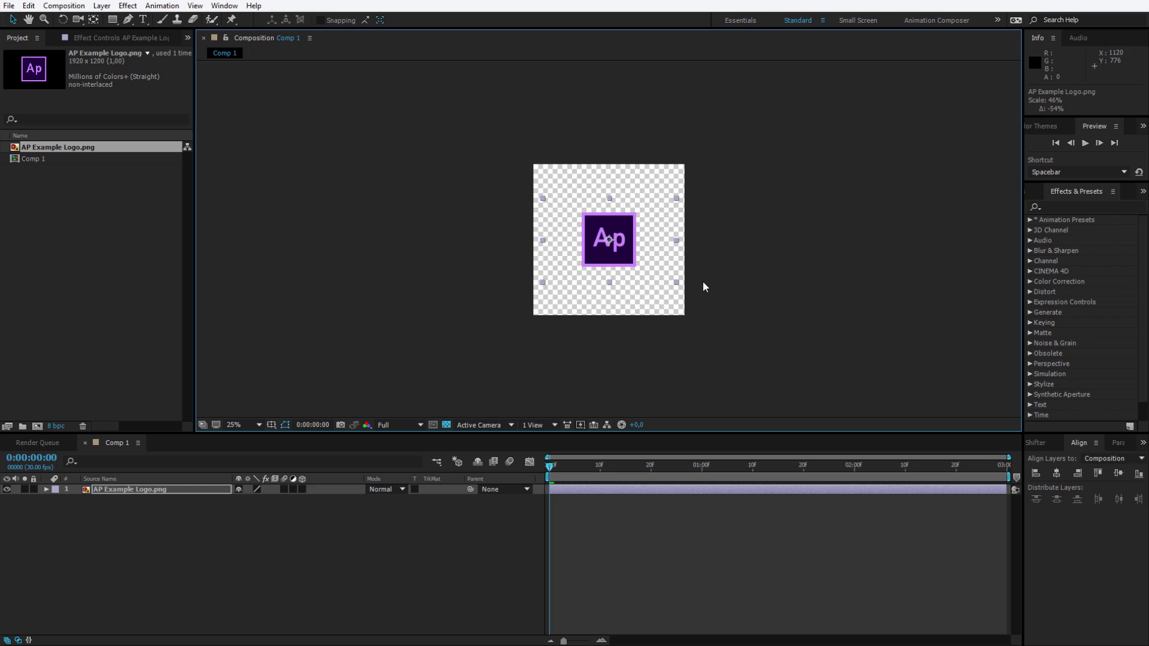
pyautogui.click(243, 544)
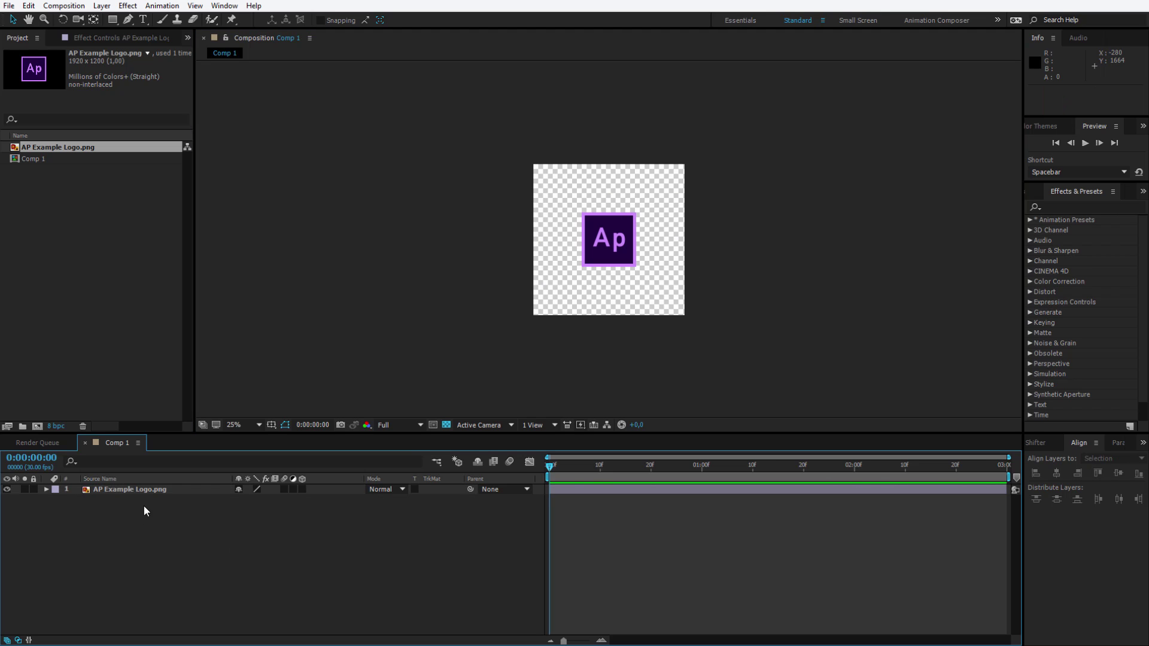
# - Set the logo layer's Scale precisely to 43%, 43%
pyautogui.click(144, 490)
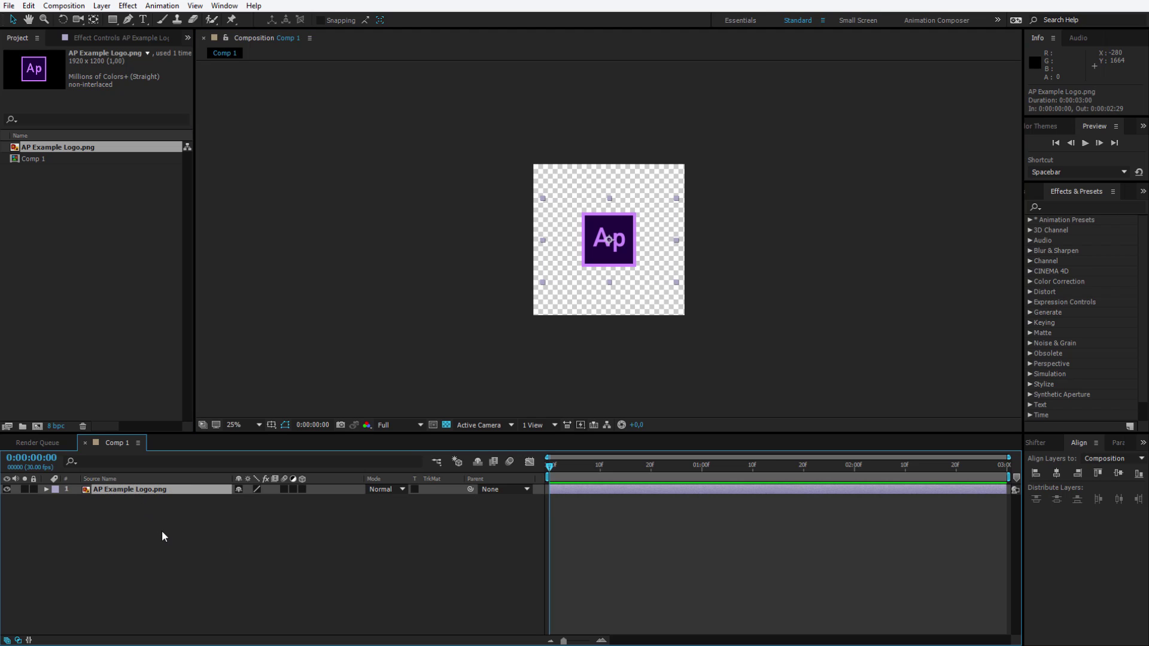
pyautogui.press('s')
pyautogui.moveTo(257, 501)
pyautogui.mouseDown()
pyautogui.moveTo(245, 501)
pyautogui.moveTo(279, 501)
pyautogui.moveTo(254, 501)
pyautogui.mouseUp()
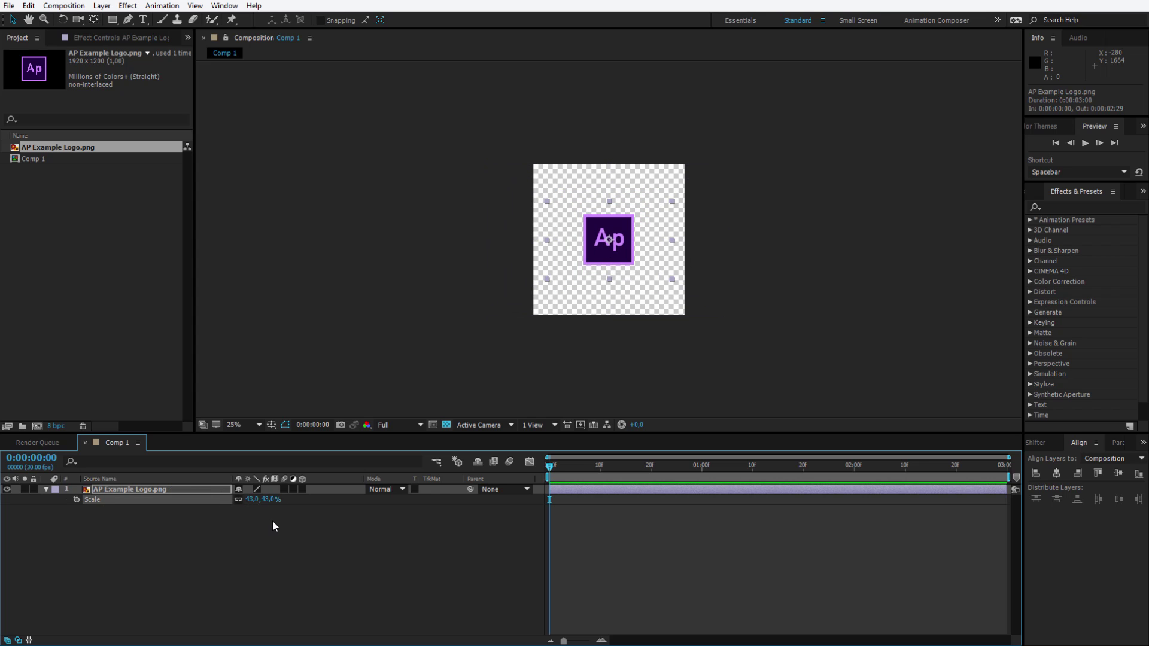
pyautogui.click(272, 521)
pyautogui.click(610, 258)
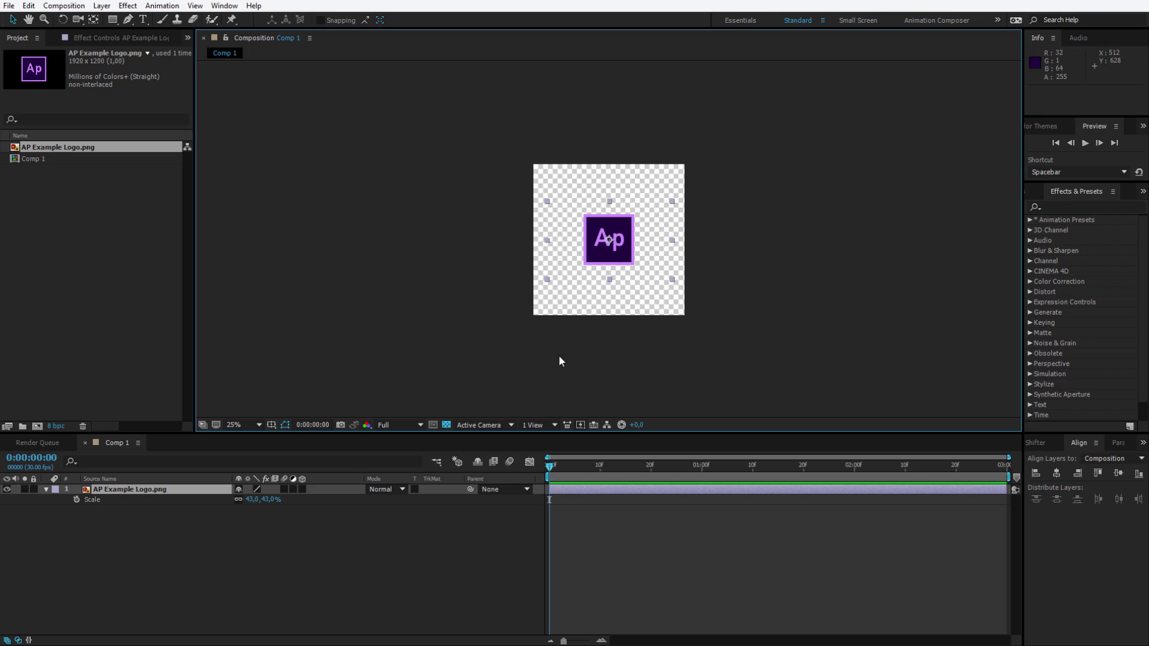
pyautogui.click(403, 569)
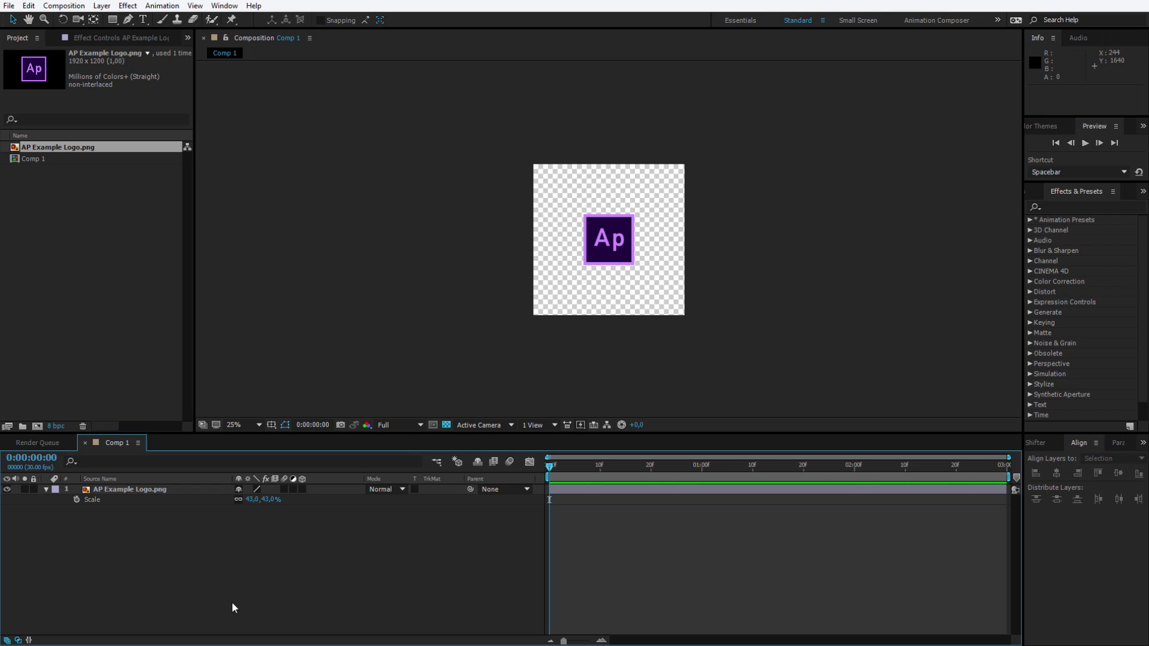
# - Add a new solid layer, Dark Gray Solid 1, with a dark gray colour starting from 2F2F2F
pyautogui.rightClick(107, 528)
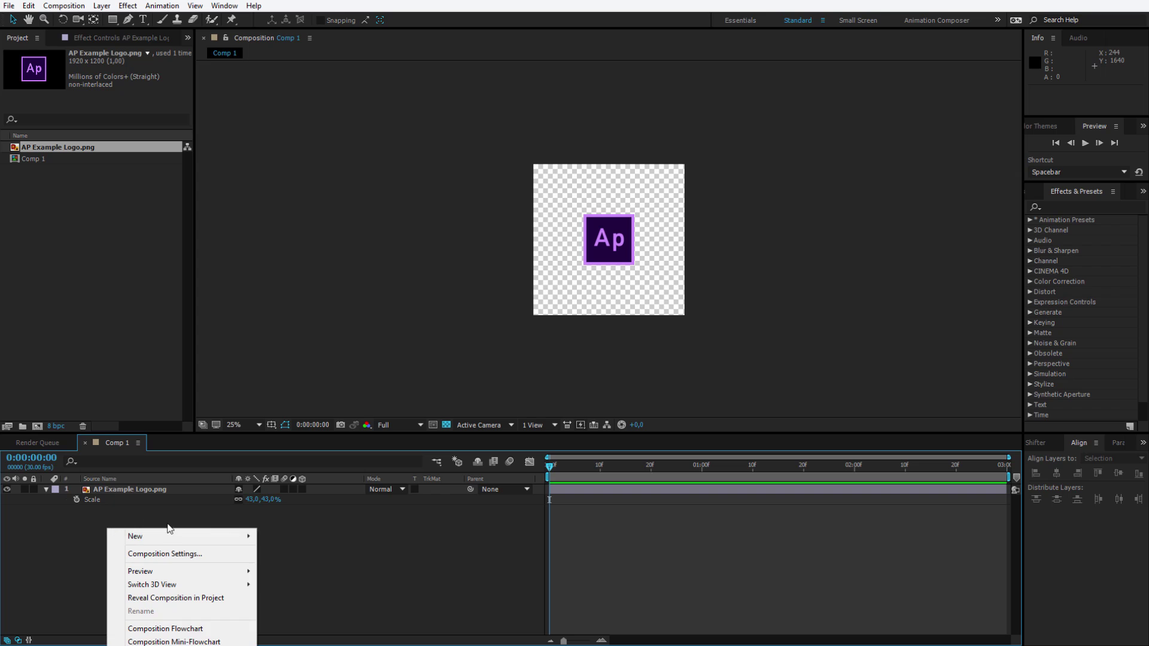
pyautogui.moveTo(171, 540)
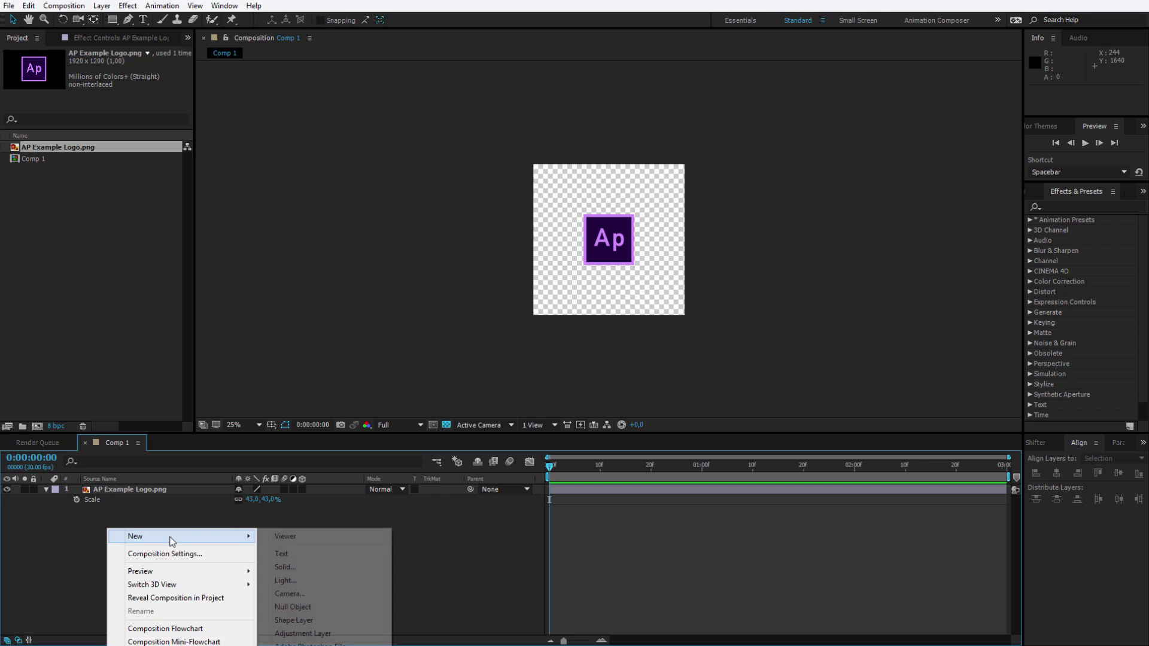
pyautogui.click(303, 569)
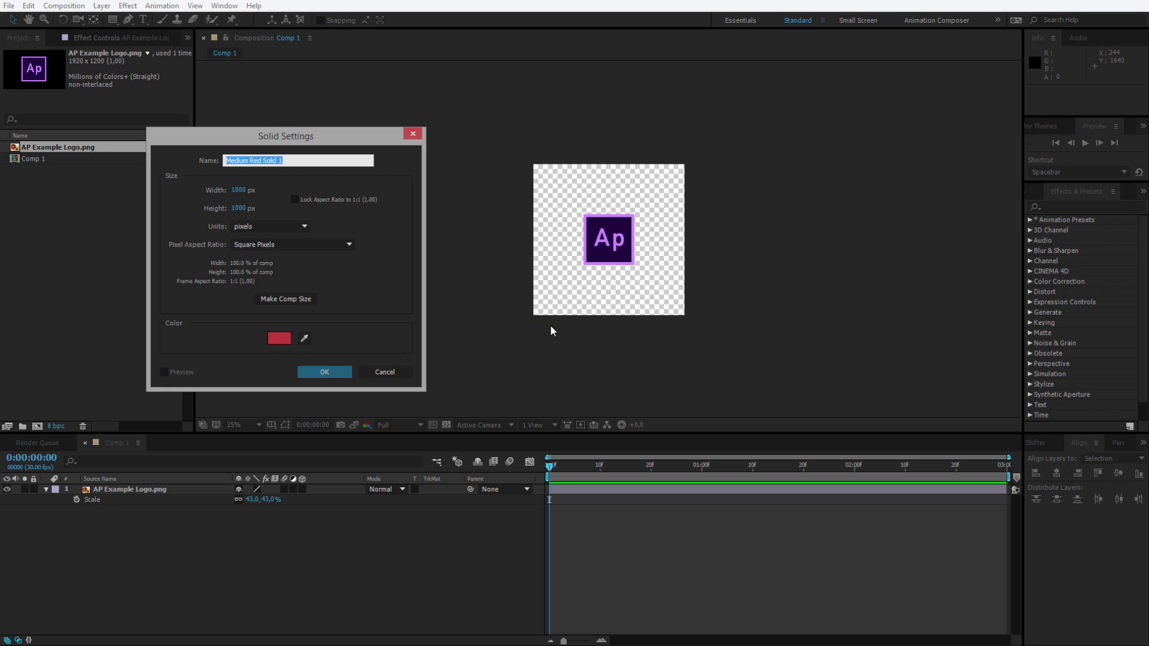
pyautogui.click(277, 337)
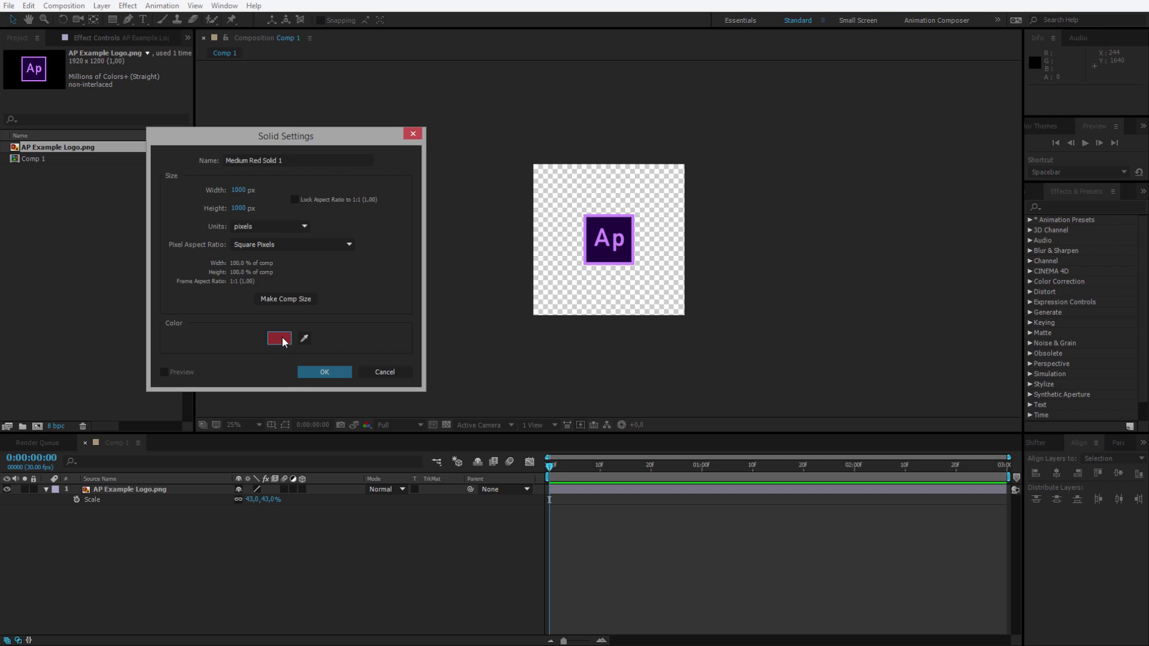
pyautogui.write('2F2F2F')
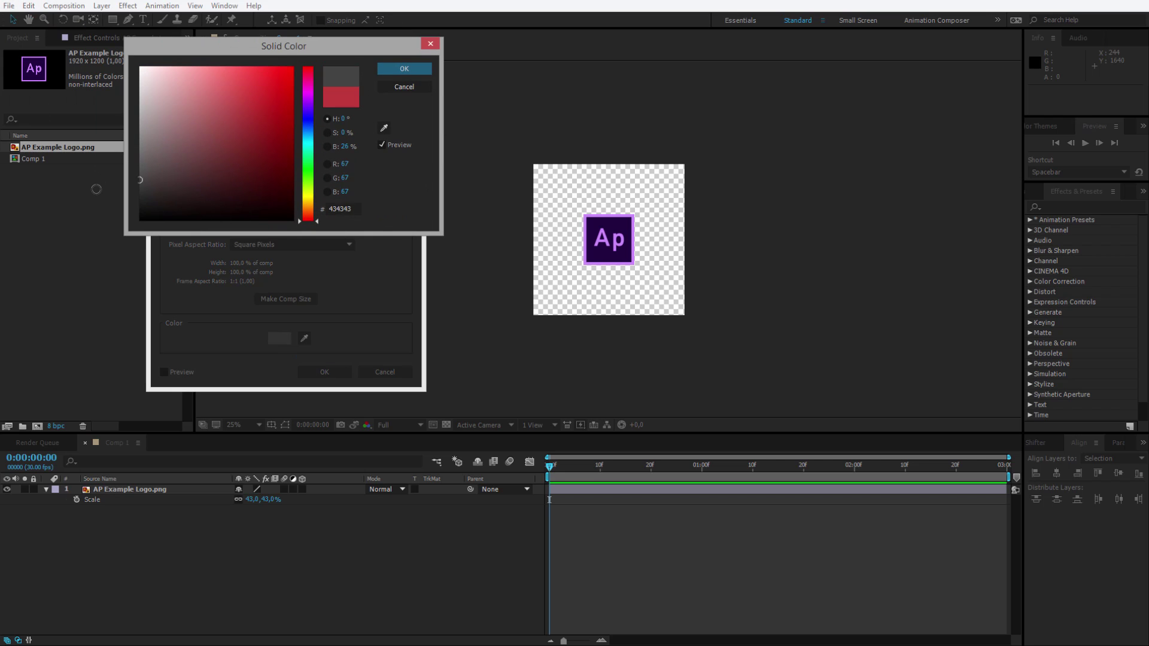
pyautogui.moveTo(139, 191); pyautogui.dragTo(0, 275)
pyautogui.moveTo(183, 200); pyautogui.dragTo(101, 194)
pyautogui.click(404, 69)
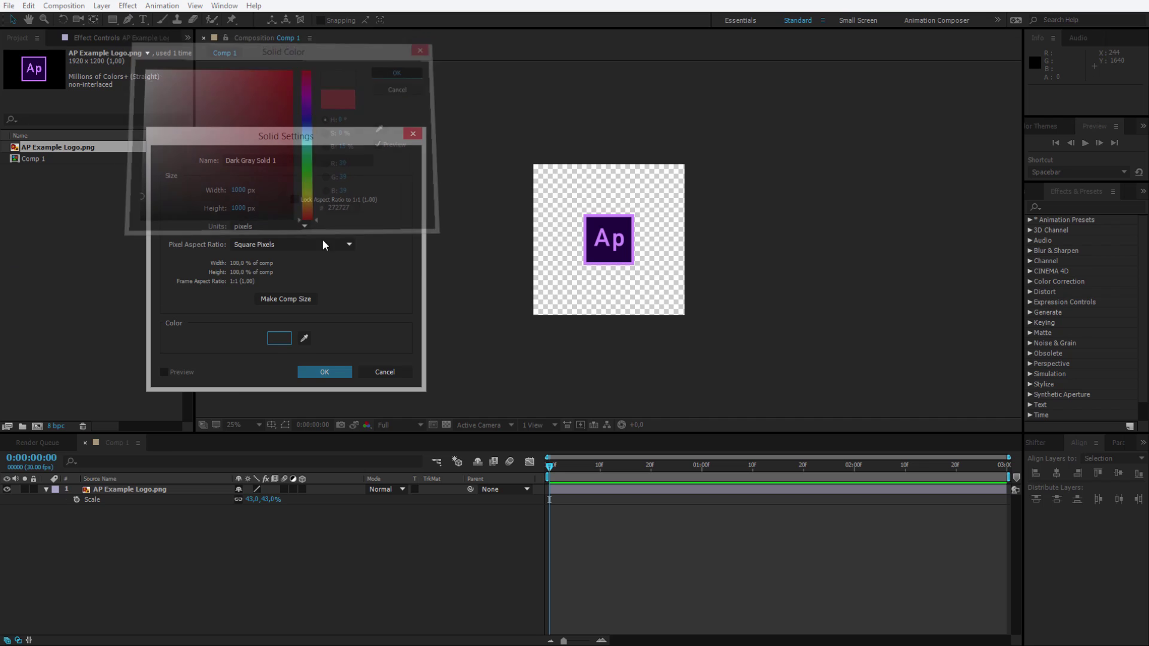
pyautogui.click(325, 373)
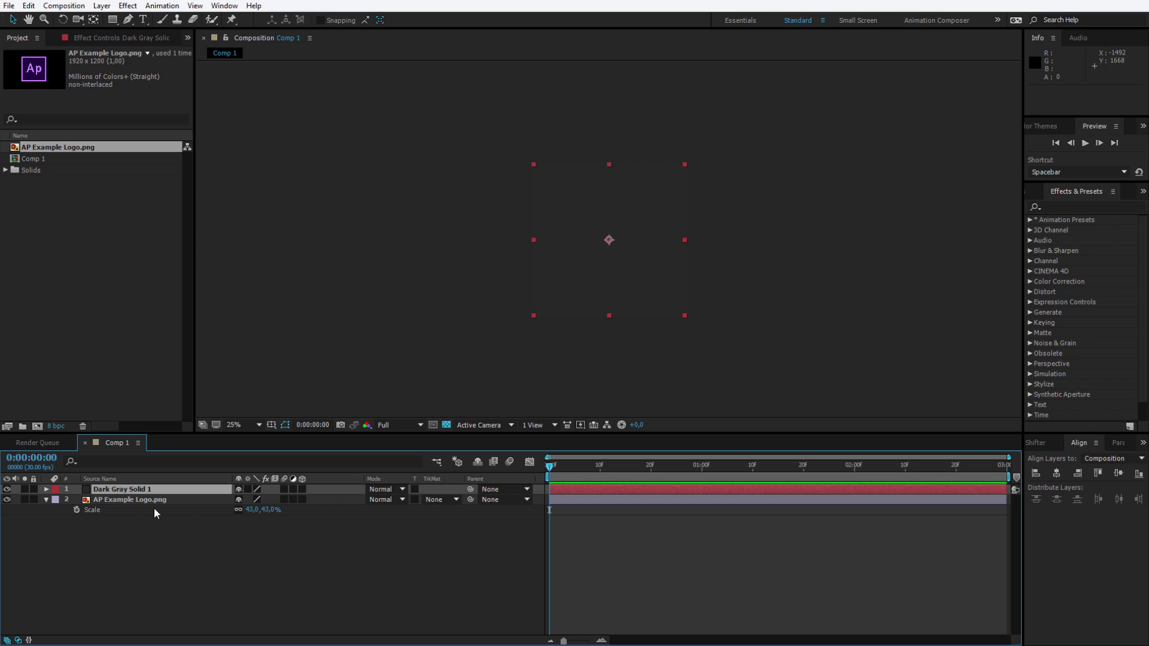
# - Move Dark Gray Solid 1 below the logo layer and zoom the viewer to 50%
pyautogui.moveTo(127, 488); pyautogui.dragTo(132, 542)
pyautogui.click(132, 542)
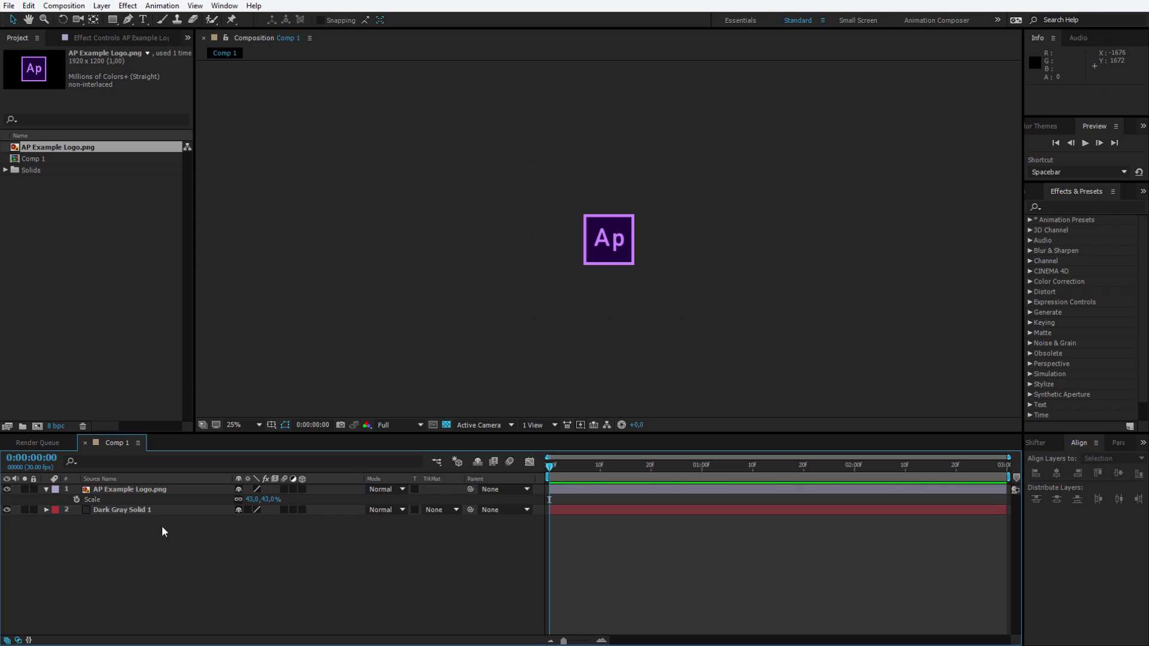
pyautogui.click(142, 491)
pyautogui.click(127, 508)
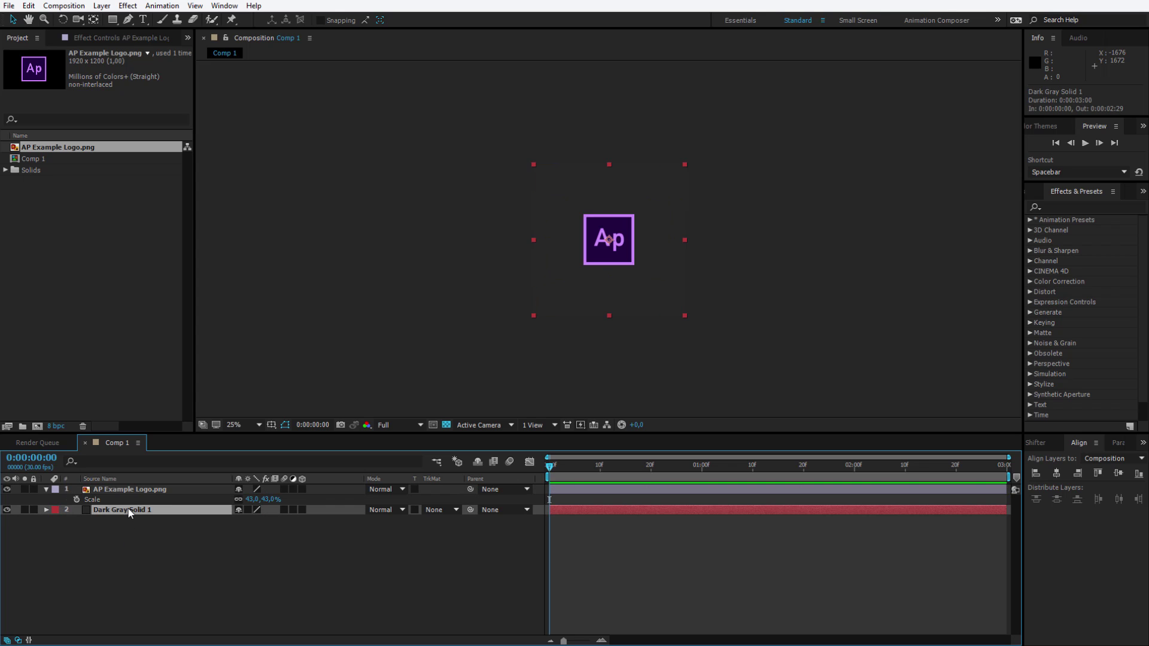
pyautogui.click(451, 286)
pyautogui.press('.')
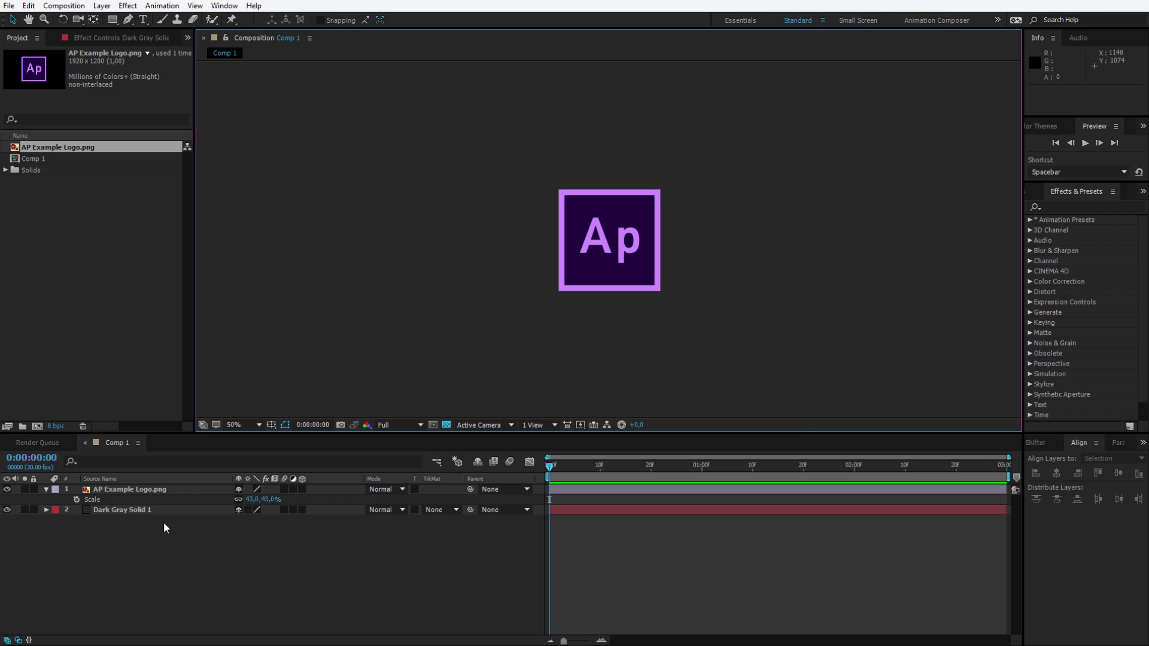
pyautogui.click(200, 558)
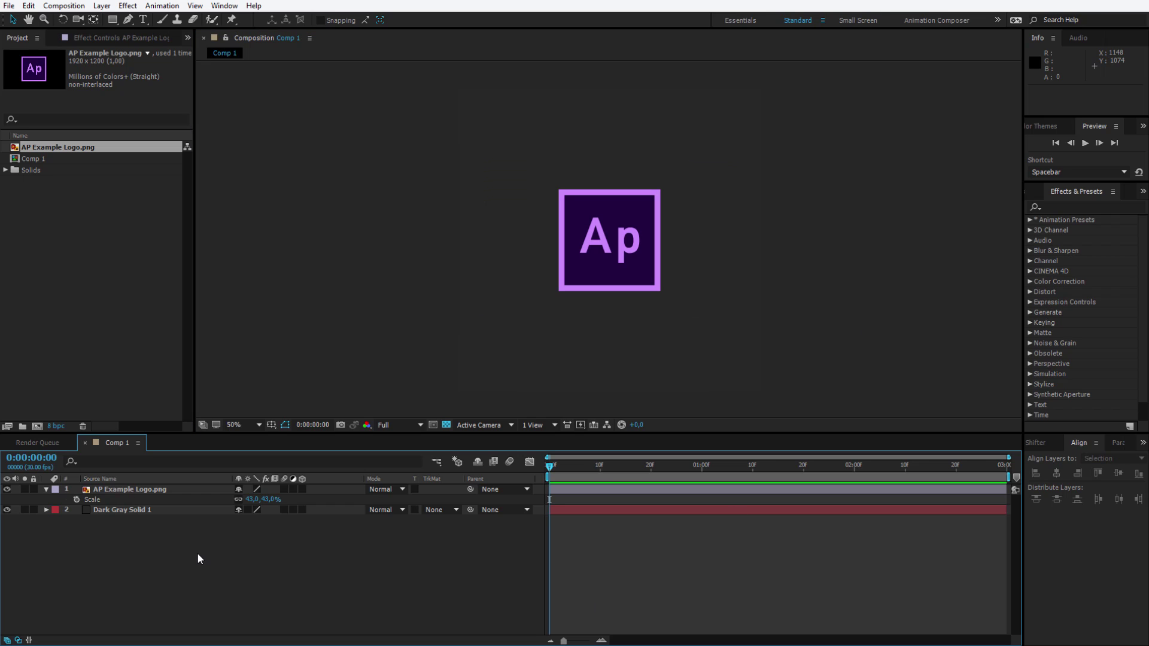
# - Show the logo's Position property, test an X offset, then revert to 500, 500
pyautogui.click(112, 489)
pyautogui.press('p')
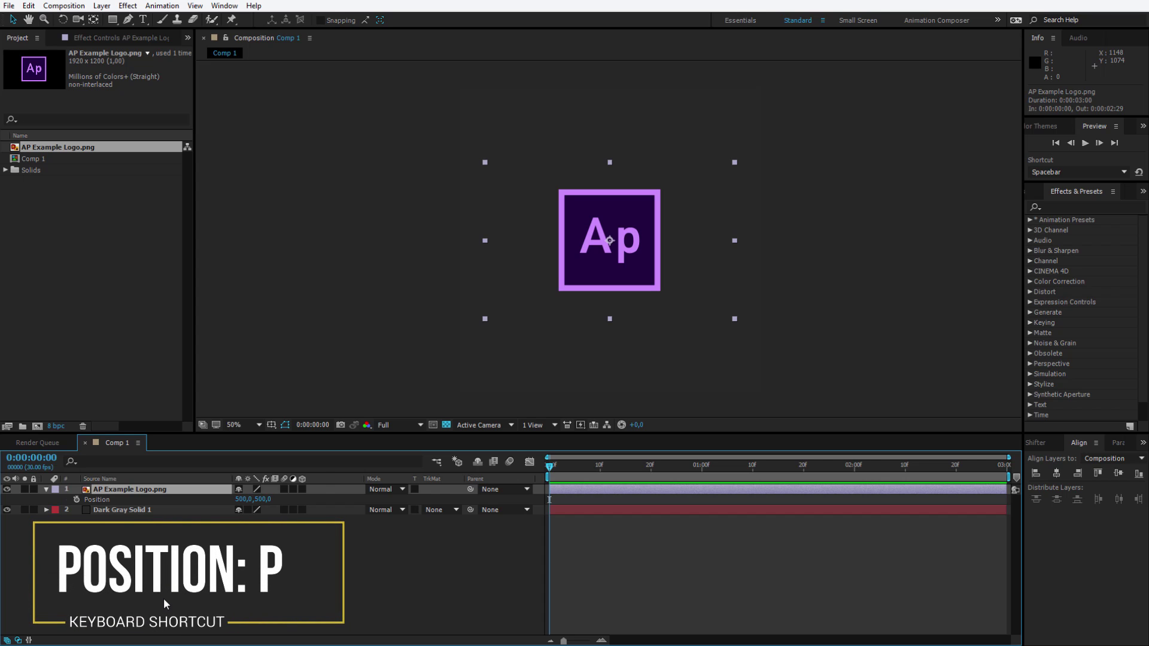
pyautogui.moveTo(241, 502); pyautogui.dragTo(434, 492)
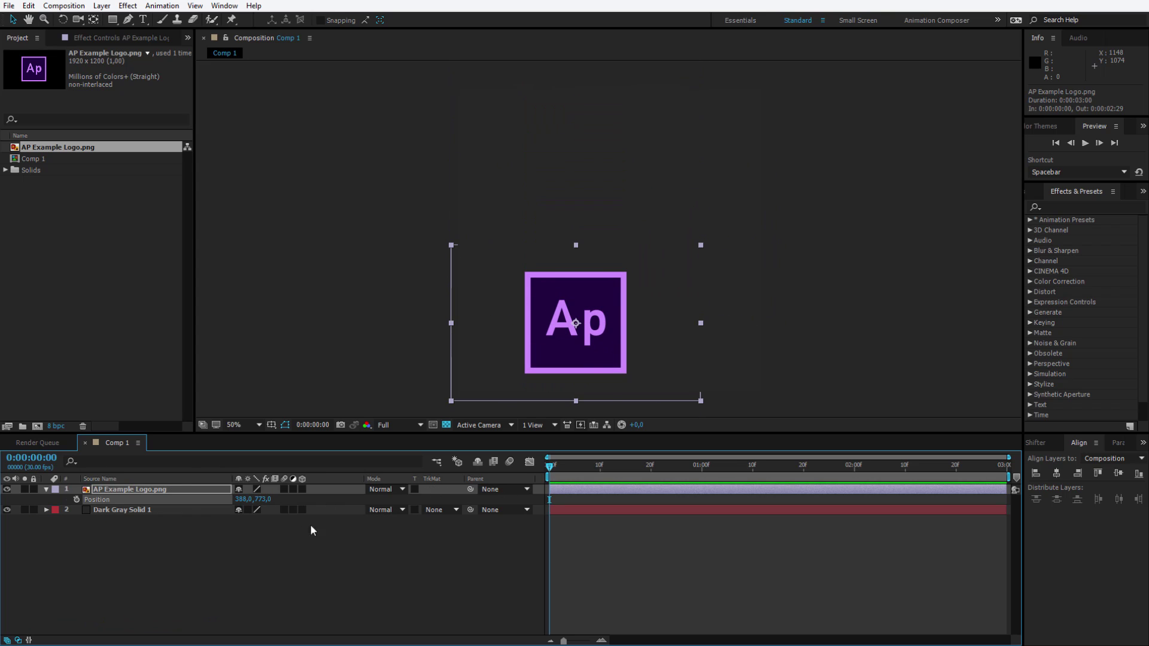
pyautogui.hotkey('ctrl', 'z')
pyautogui.hotkey('ctrl', 'z')
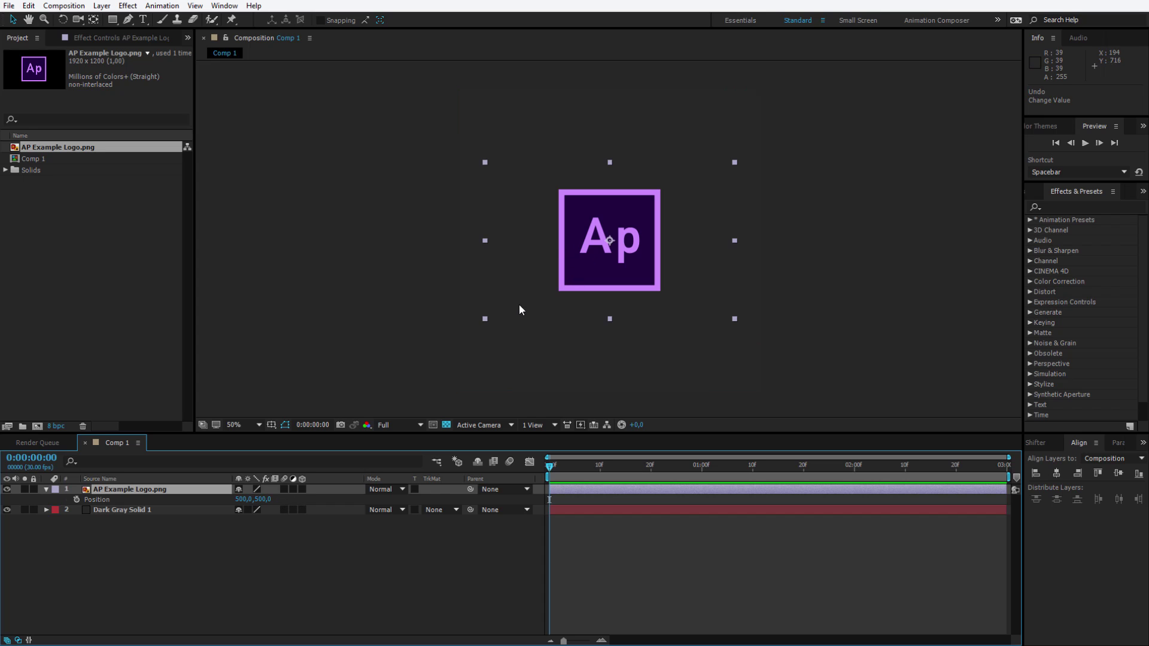
# - Make the logo a 3D layer and keyframe its Position Z at -1500 on frame 0
pyautogui.click(302, 490)
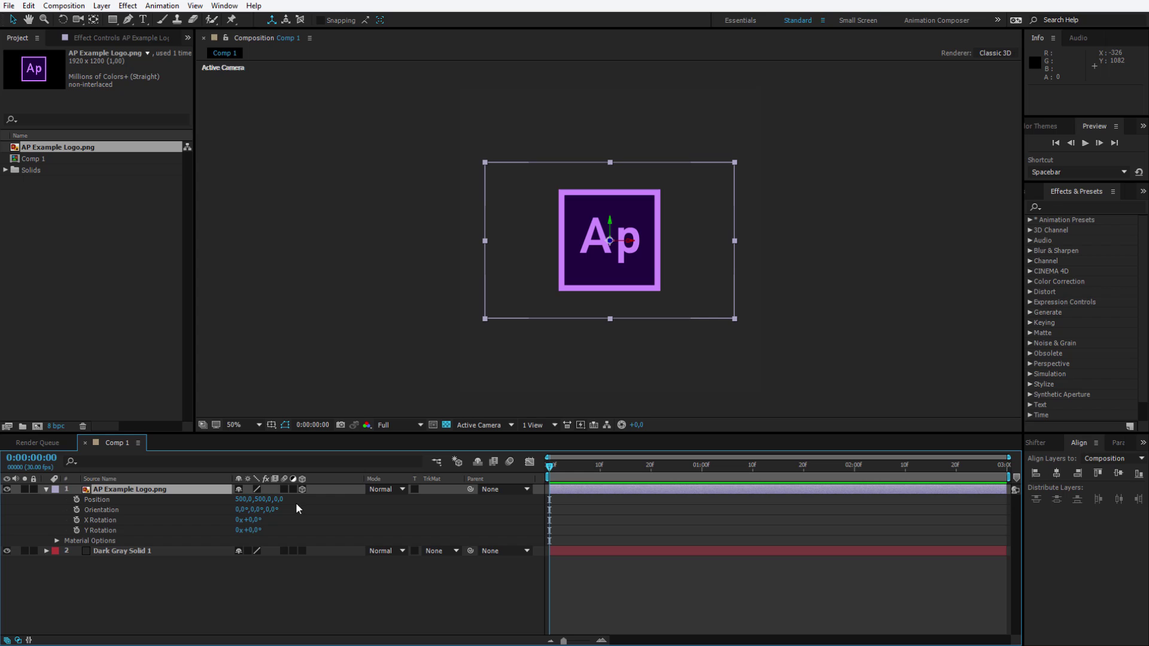
pyautogui.moveTo(279, 500); pyautogui.dragTo(580, 488)
pyautogui.hotkey('ctrl', 'z')
pyautogui.click(76, 500)
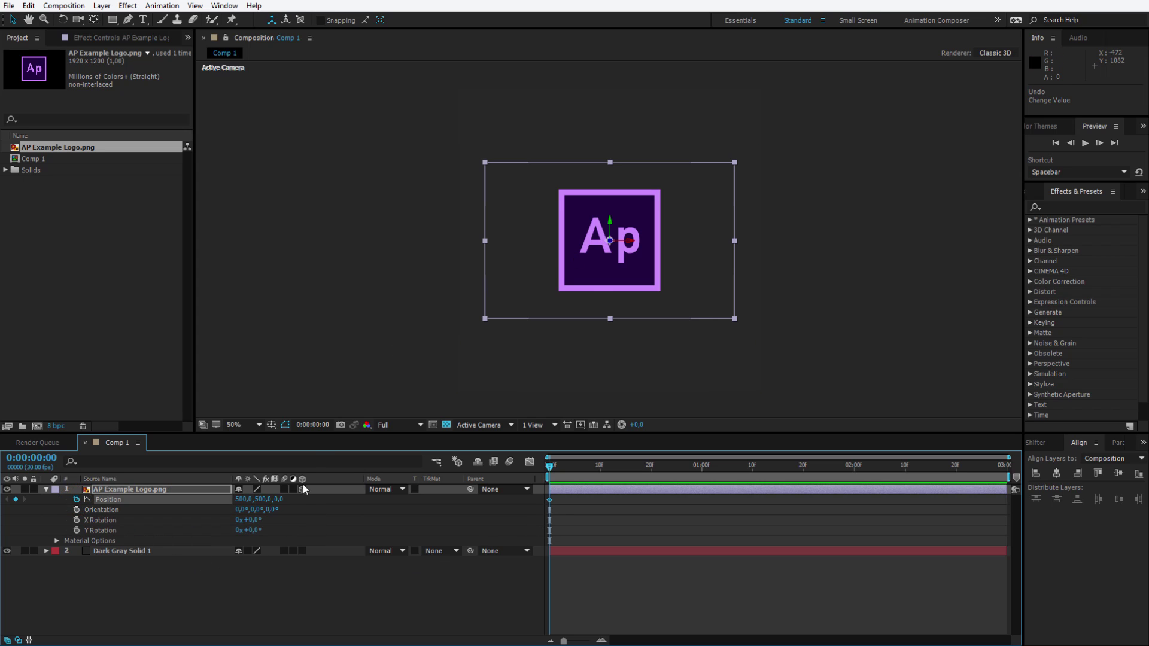
pyautogui.moveTo(281, 500); pyautogui.dragTo(231, 506)
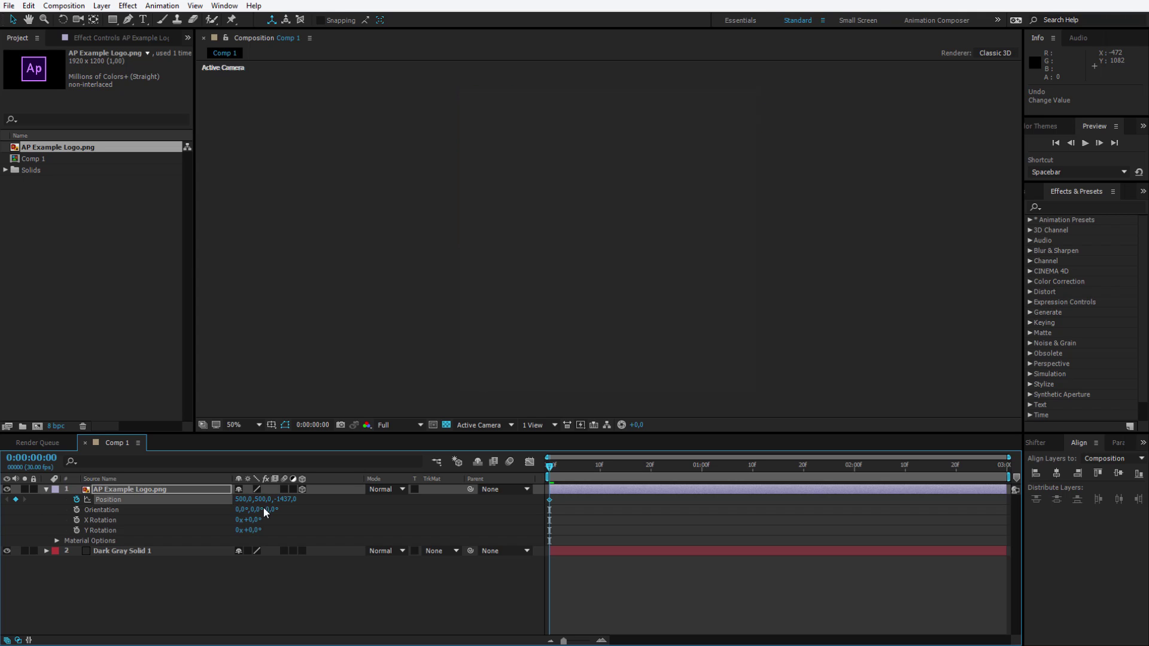
pyautogui.click(278, 501)
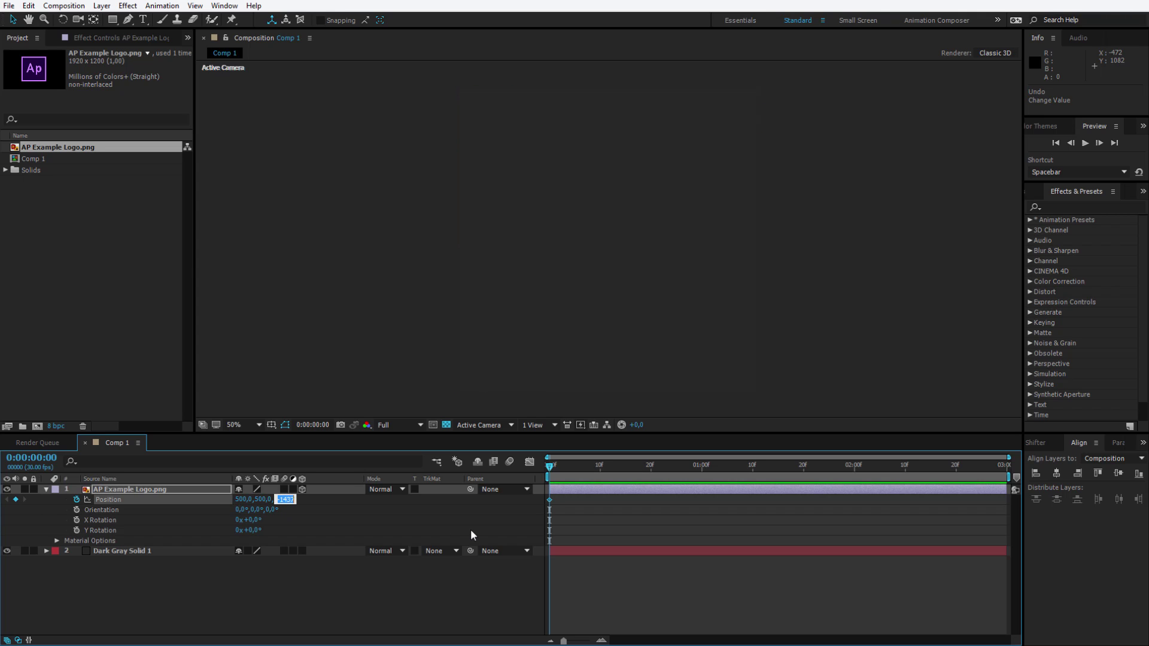
pyautogui.write('-1500')
pyautogui.press('Return')
# - Add a Position keyframe at frame 20 with Z set to 0
pyautogui.moveTo(550, 473); pyautogui.dragTo(652, 472)
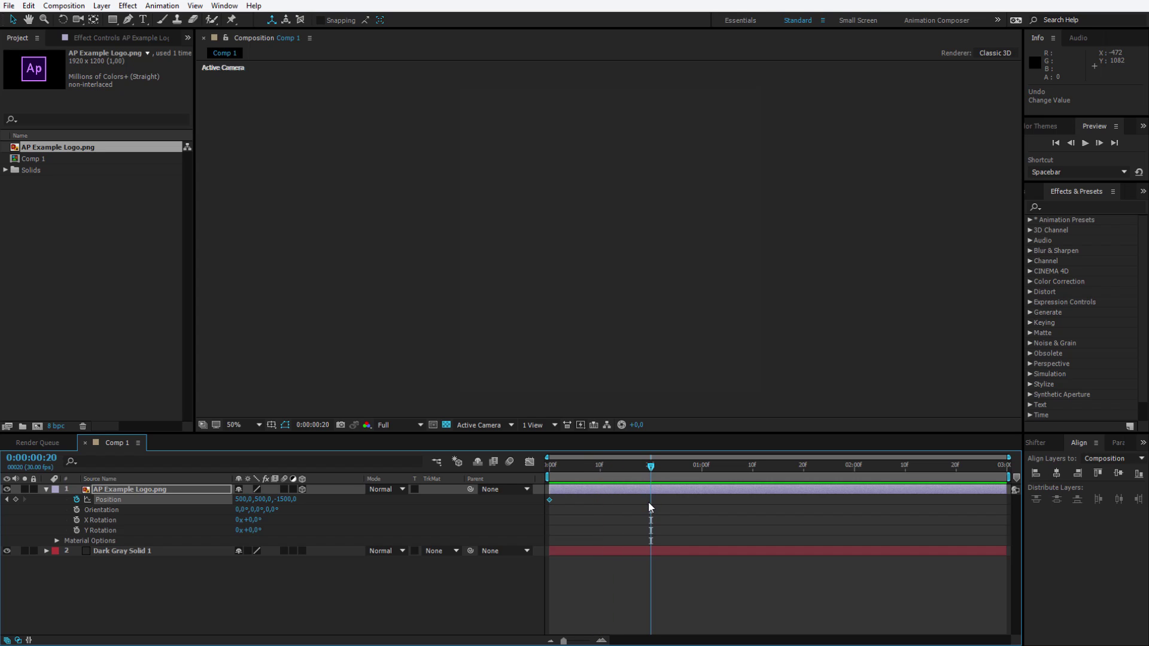
pyautogui.moveTo(286, 499); pyautogui.dragTo(551, 496)
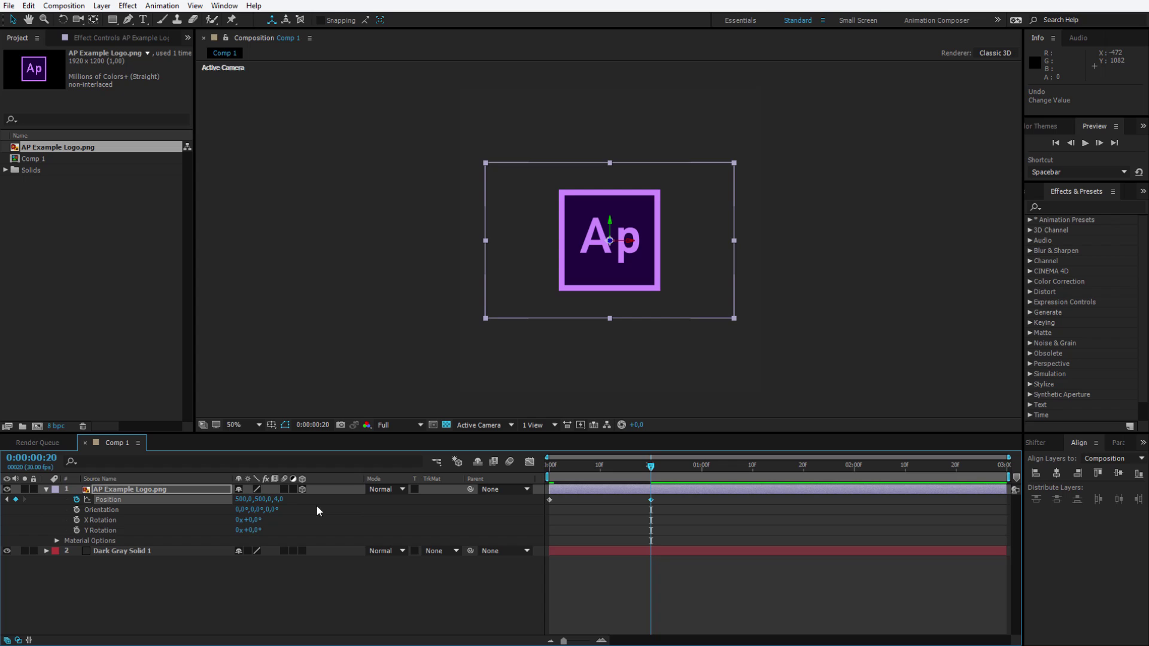
pyautogui.click(279, 499)
pyautogui.write('0')
pyautogui.press('Return')
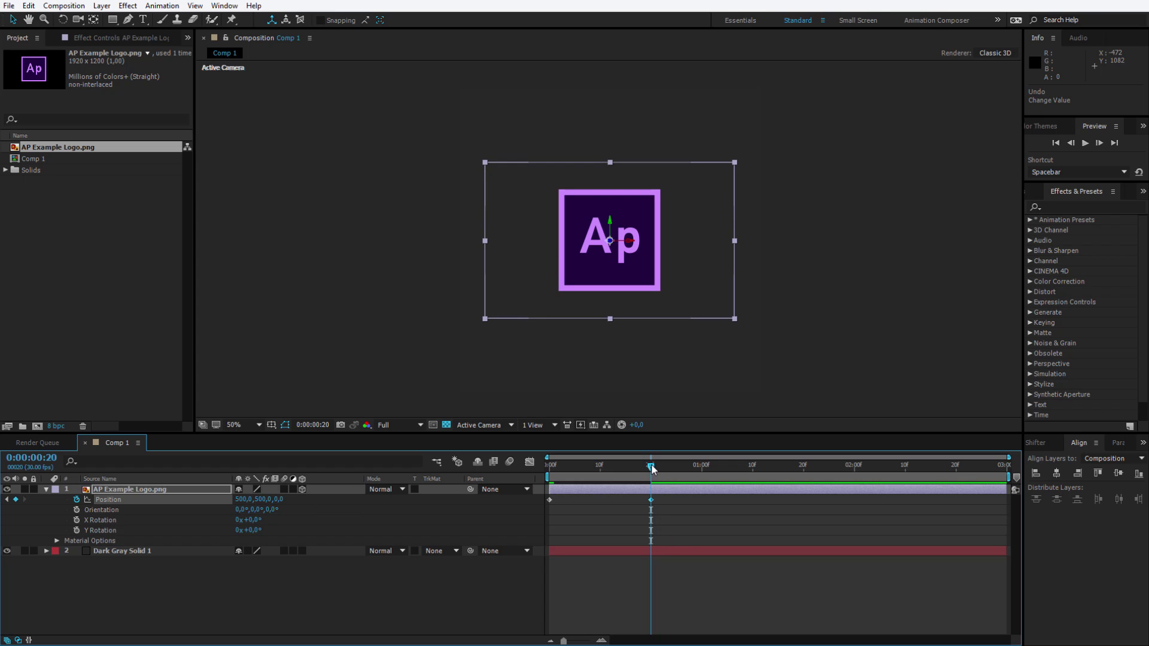
pyautogui.moveTo(652, 474); pyautogui.dragTo(550, 476)
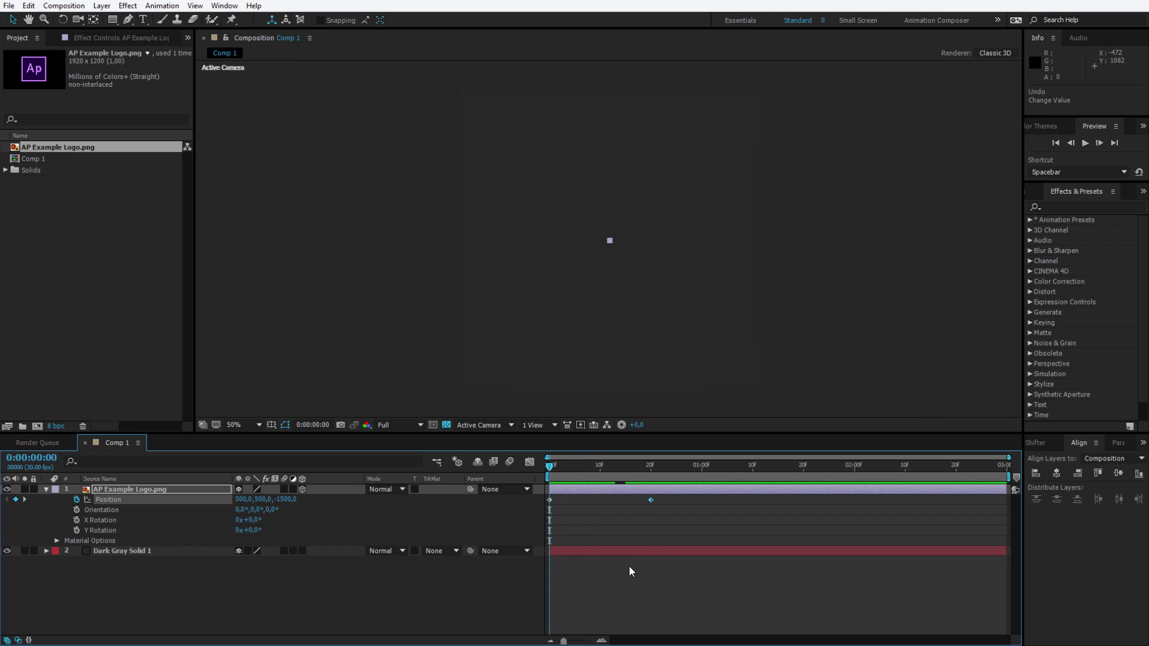
pyautogui.press('space')
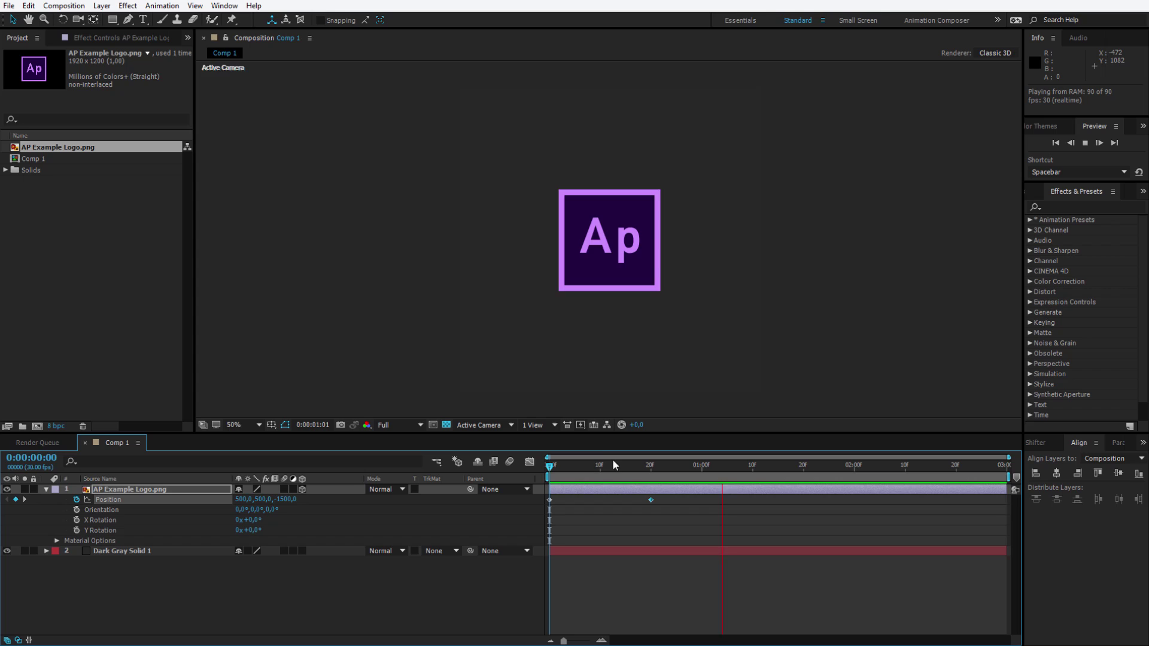
pyautogui.press('space')
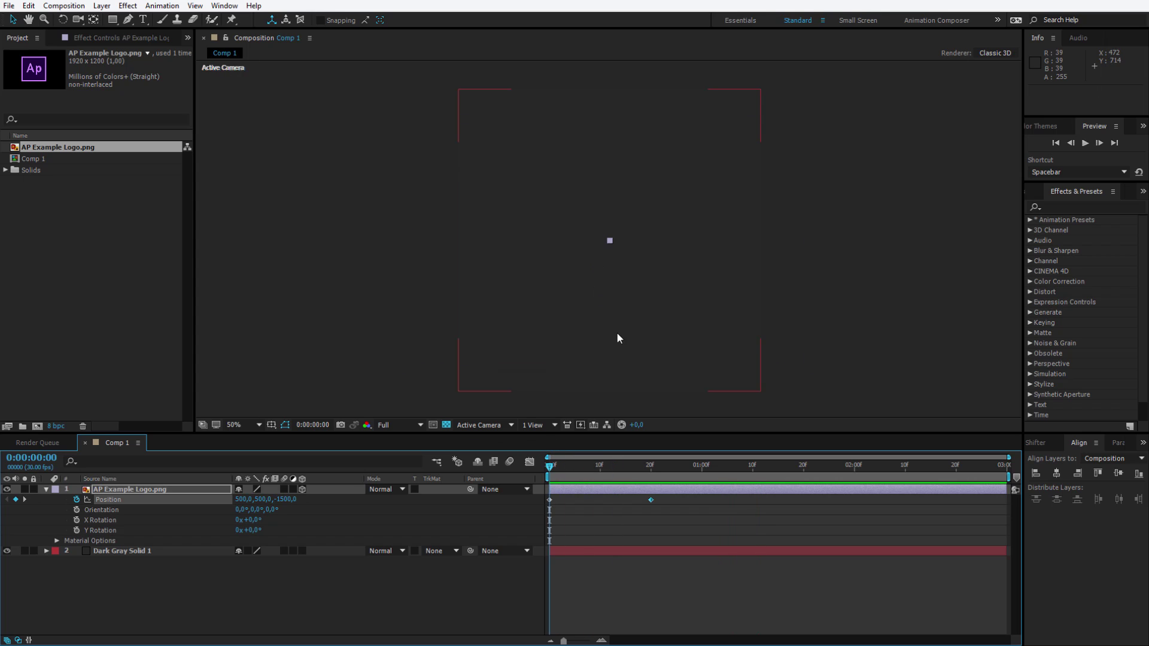
pyautogui.press('space')
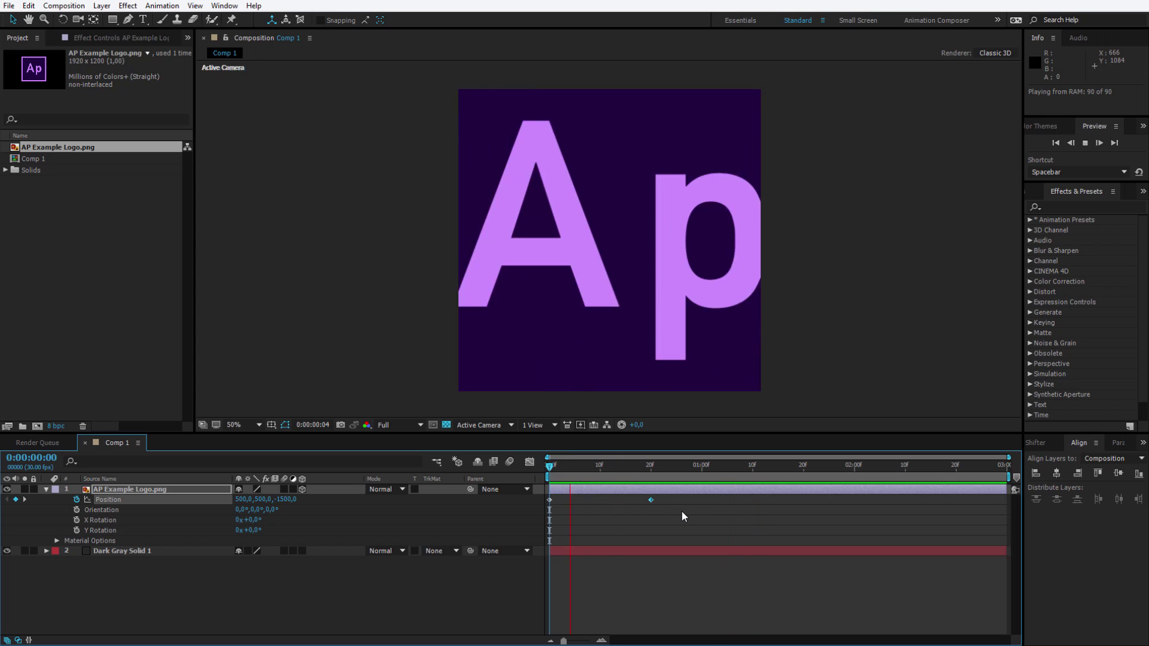
pyautogui.moveTo(691, 462); pyautogui.dragTo(899, 488)
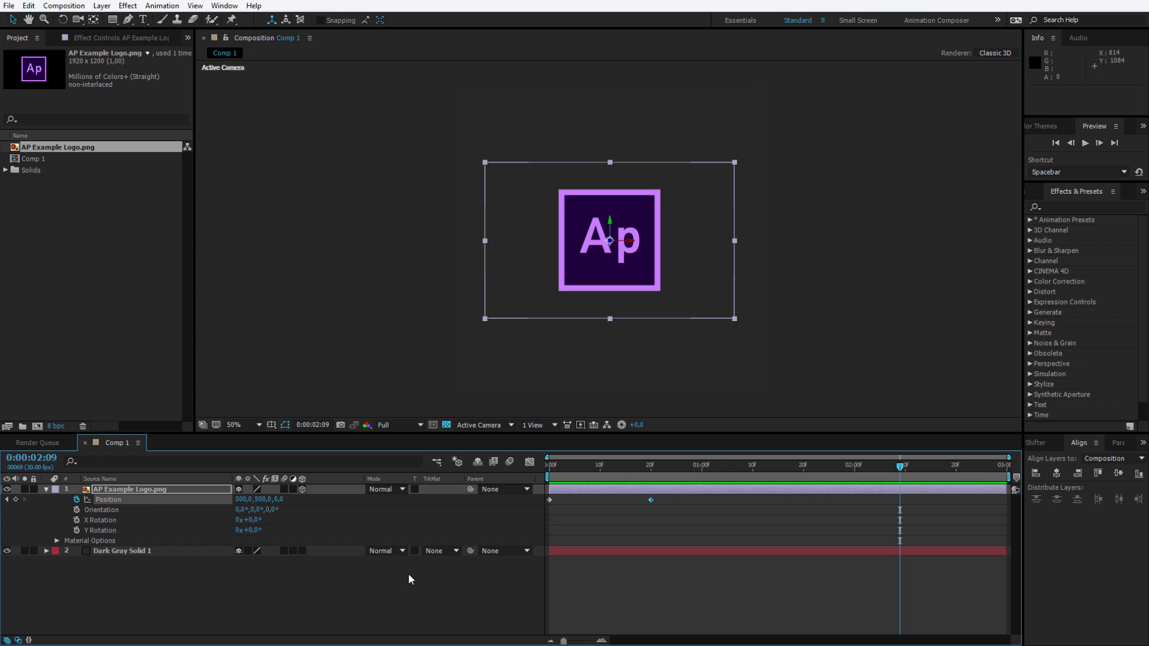
# - Reveal the logo's Opacity and set a 100% keyframe at 0:00:02:09
pyautogui.click(159, 491)
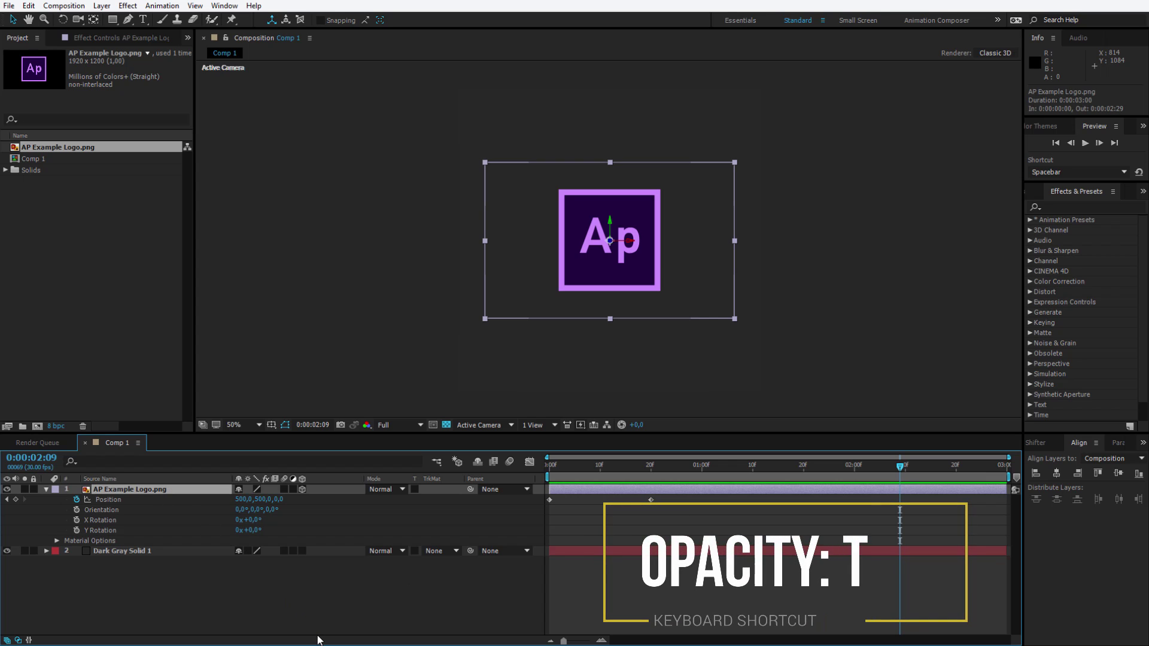
pyautogui.hotkey('shift', 't')
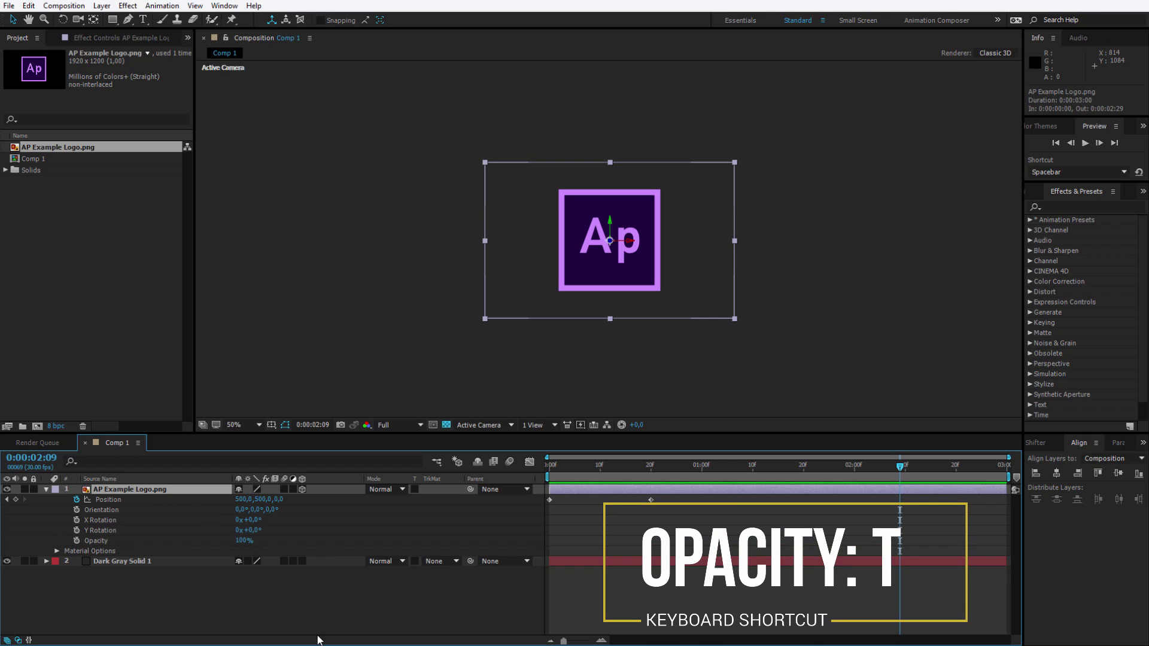
pyautogui.click(76, 541)
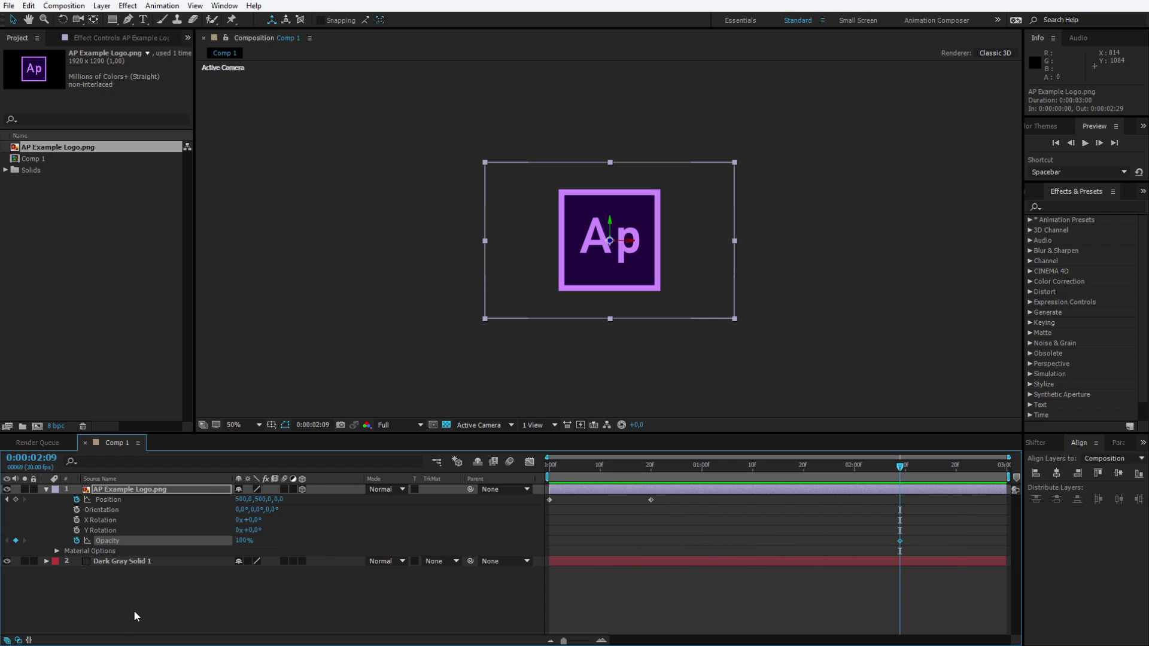
pyautogui.moveTo(925, 548); pyautogui.dragTo(649, 529)
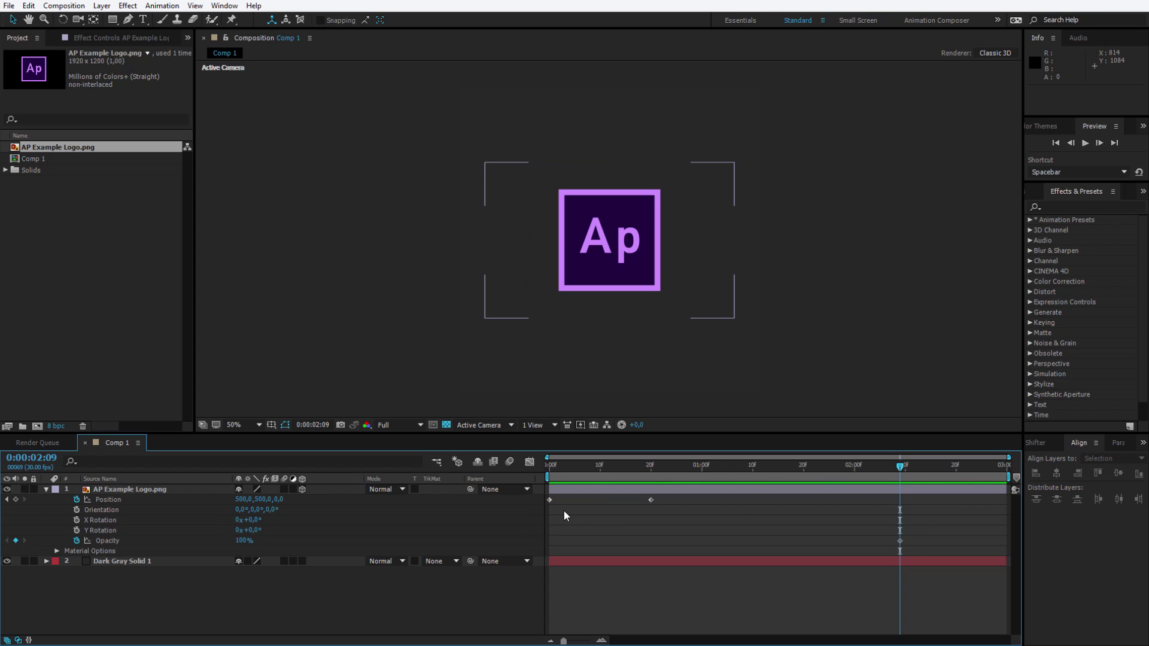
pyautogui.click(550, 500)
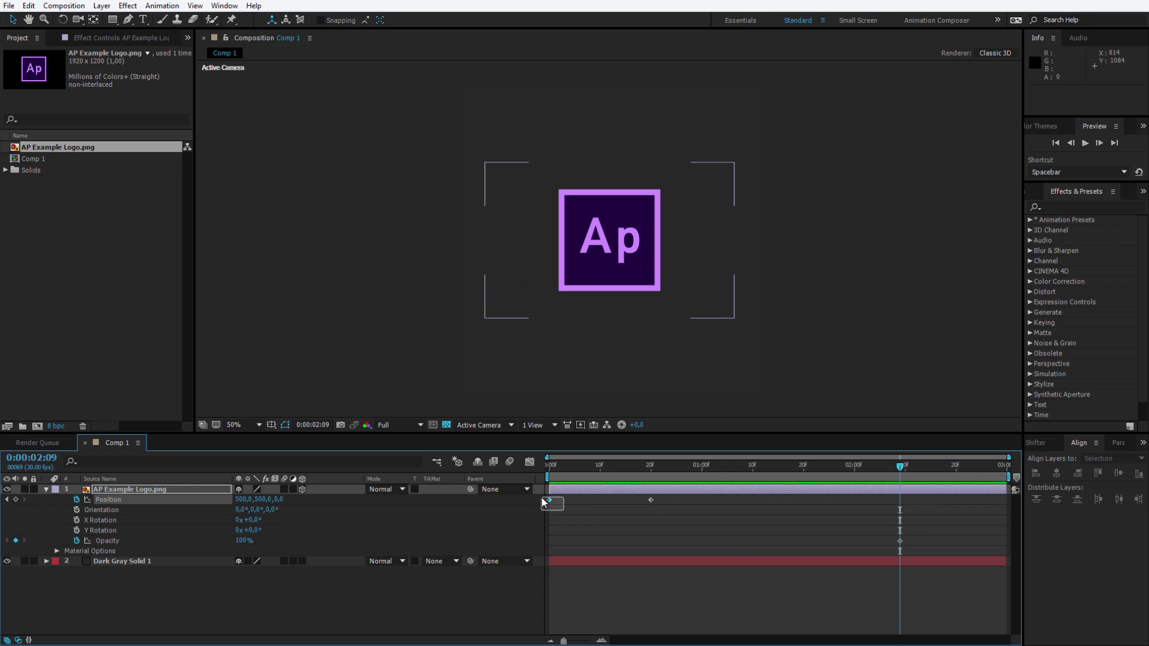
pyautogui.click(651, 500)
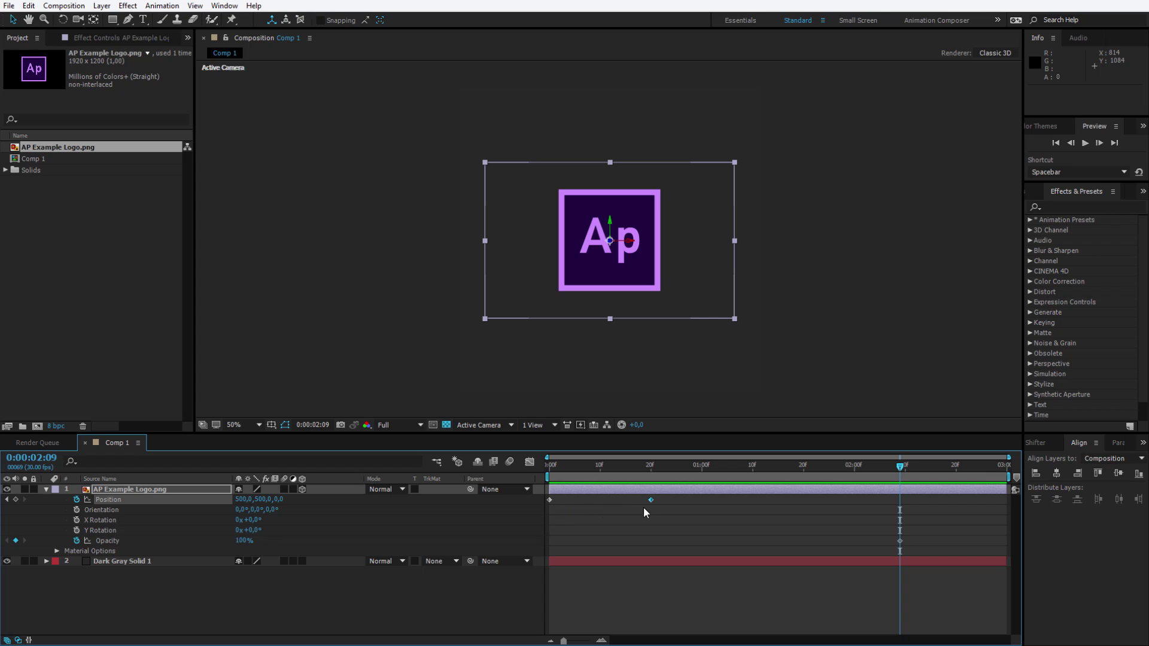
# - Add a 0% Opacity keyframe at 0:00:02:20, then return to the composition start
pyautogui.click(900, 542)
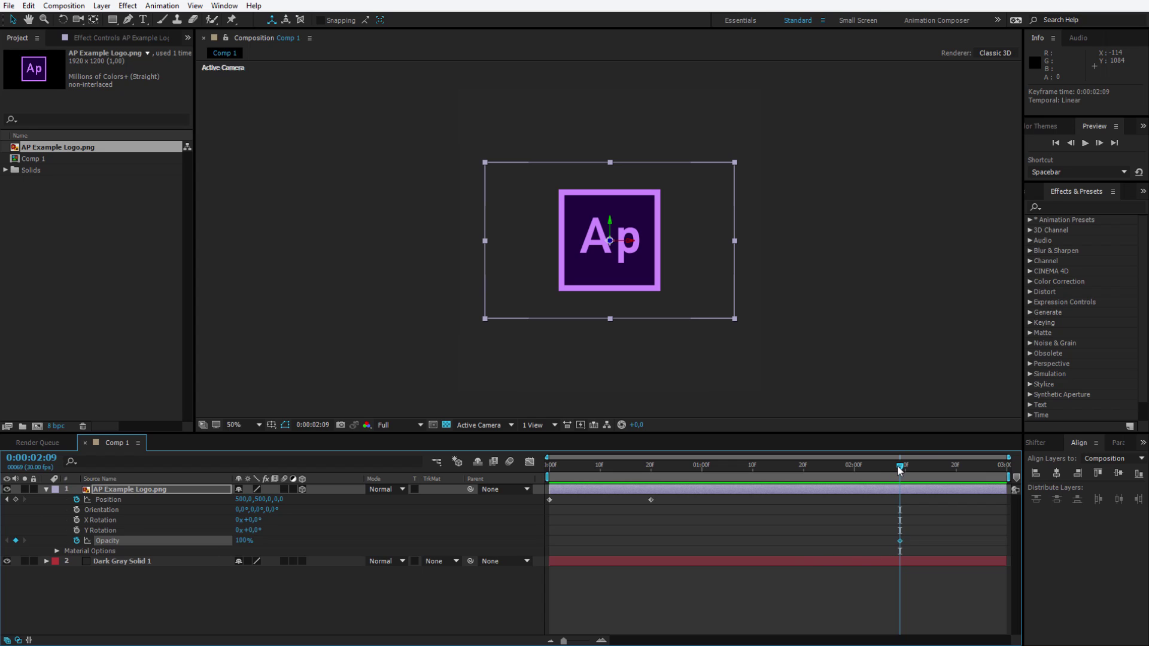
pyautogui.moveTo(900, 470); pyautogui.dragTo(957, 467)
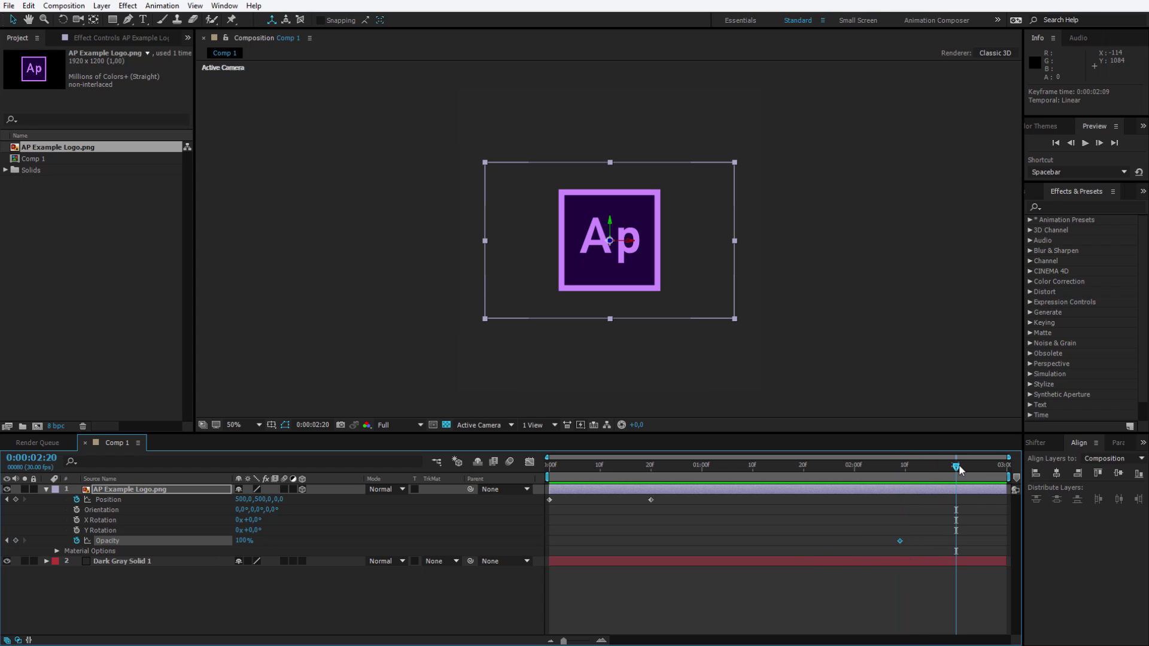
pyautogui.moveTo(243, 546); pyautogui.dragTo(182, 557)
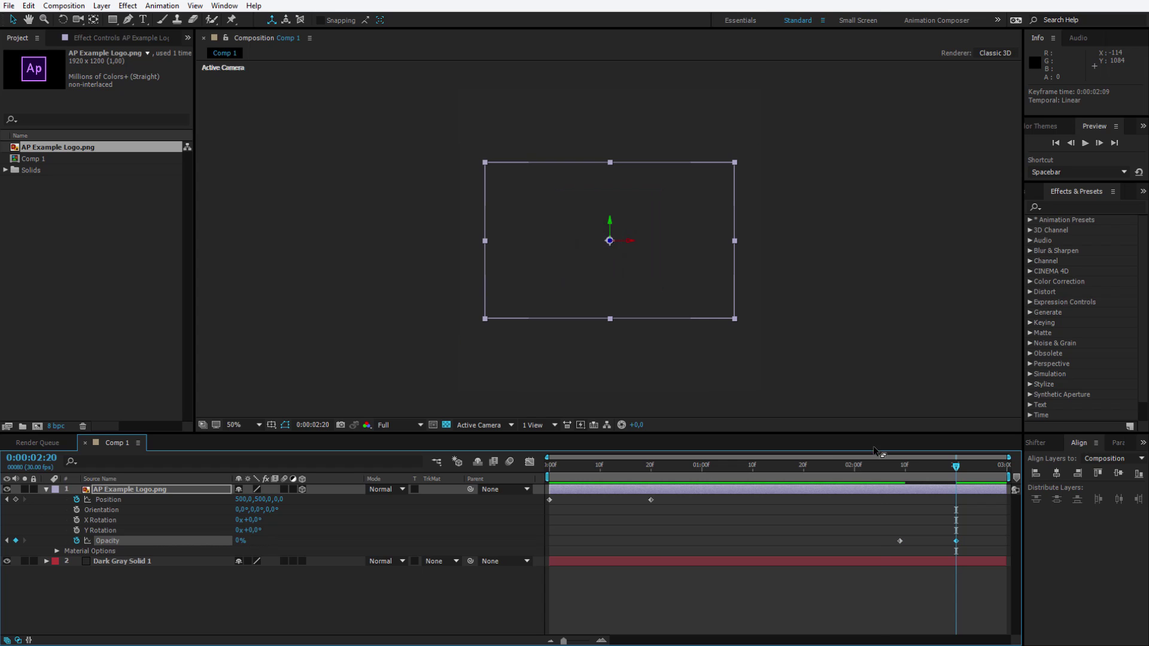
pyautogui.click(880, 466)
pyautogui.press('Home')
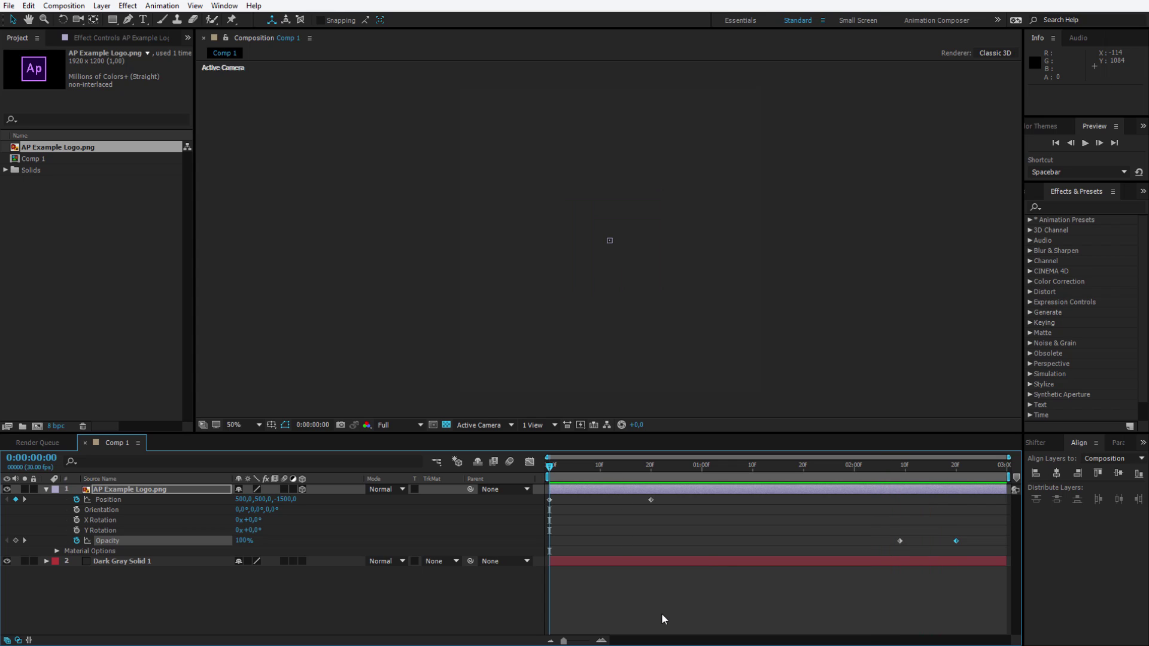
pyautogui.press('space')
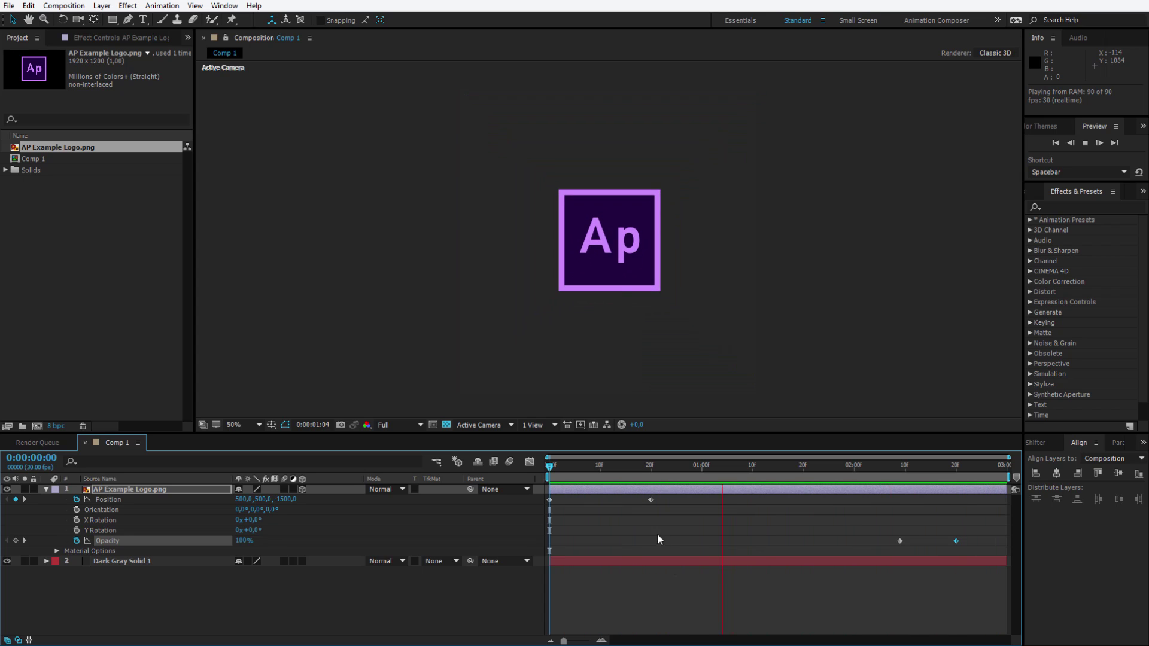
pyautogui.moveTo(681, 464); pyautogui.dragTo(651, 465)
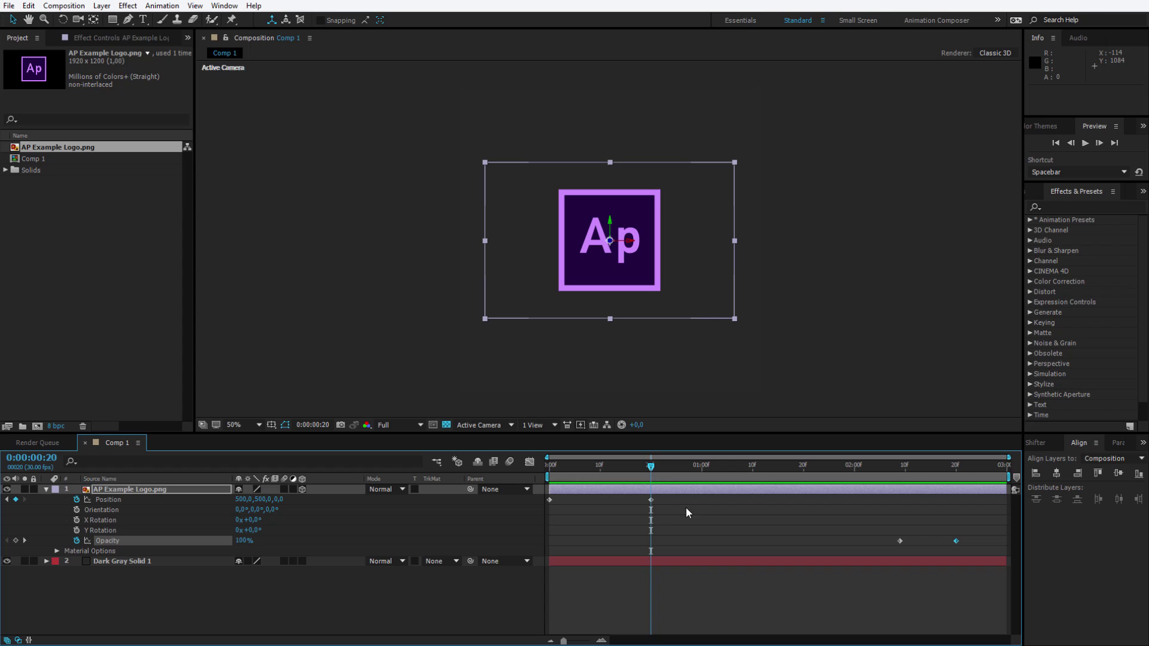
# - Copy both fly-in Position keyframes and paste them at 0:00:02:06
pyautogui.moveTo(697, 517); pyautogui.dragTo(532, 501)
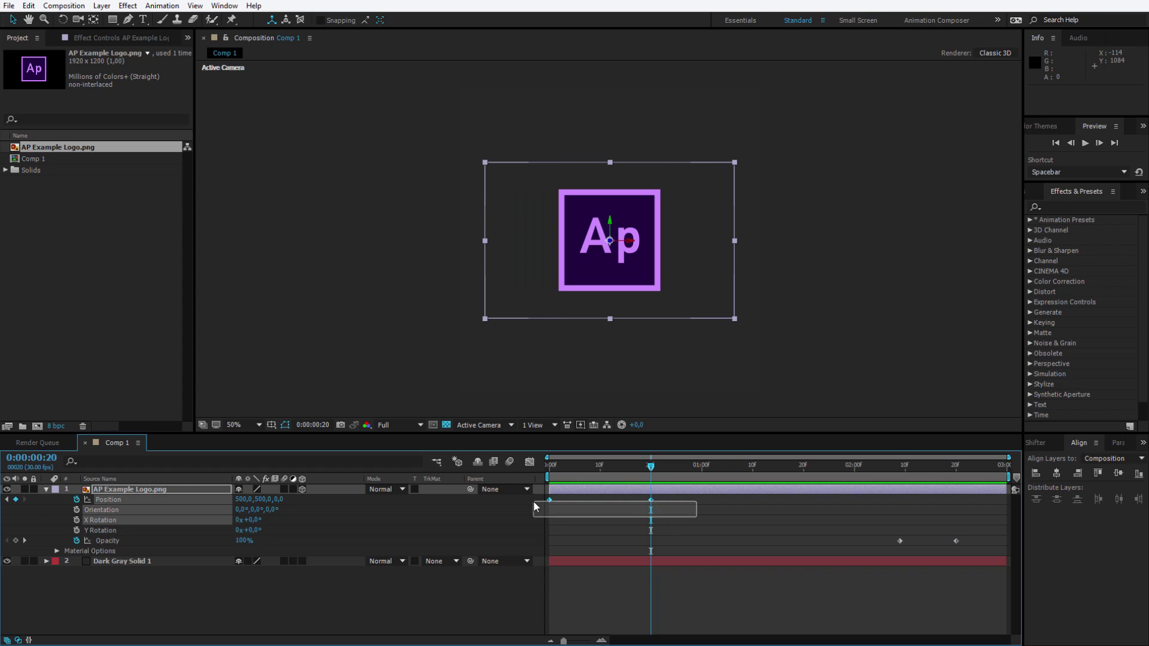
pyautogui.hotkey('ctrl', 'c')
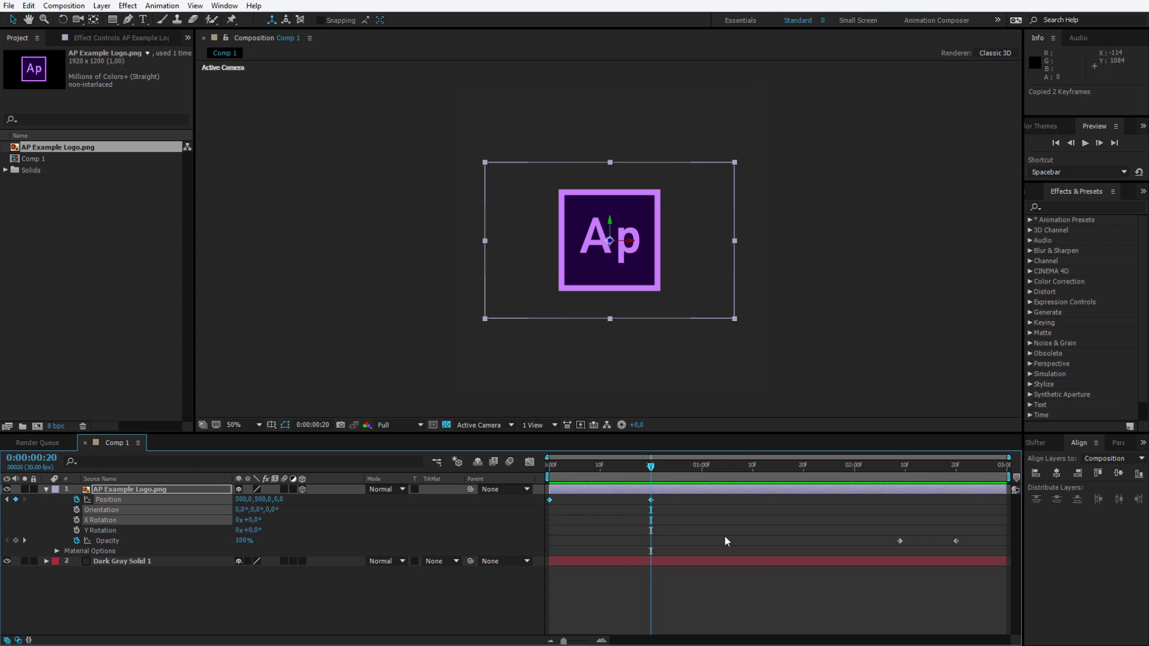
pyautogui.click(886, 465)
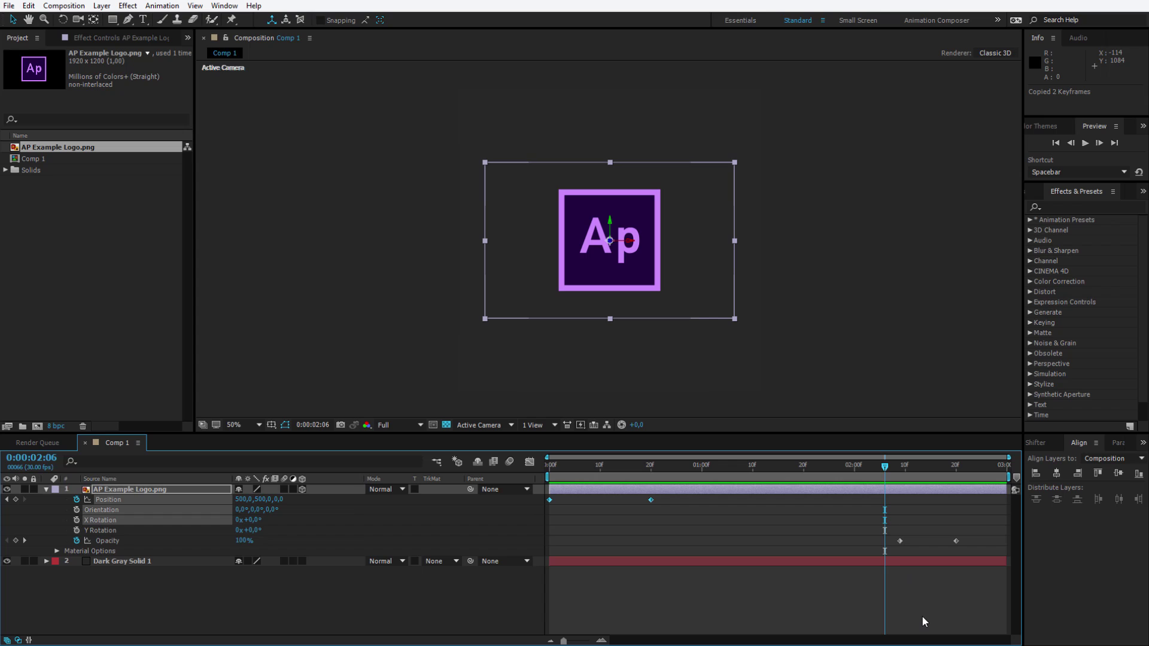
pyautogui.hotkey('ctrl', 'v')
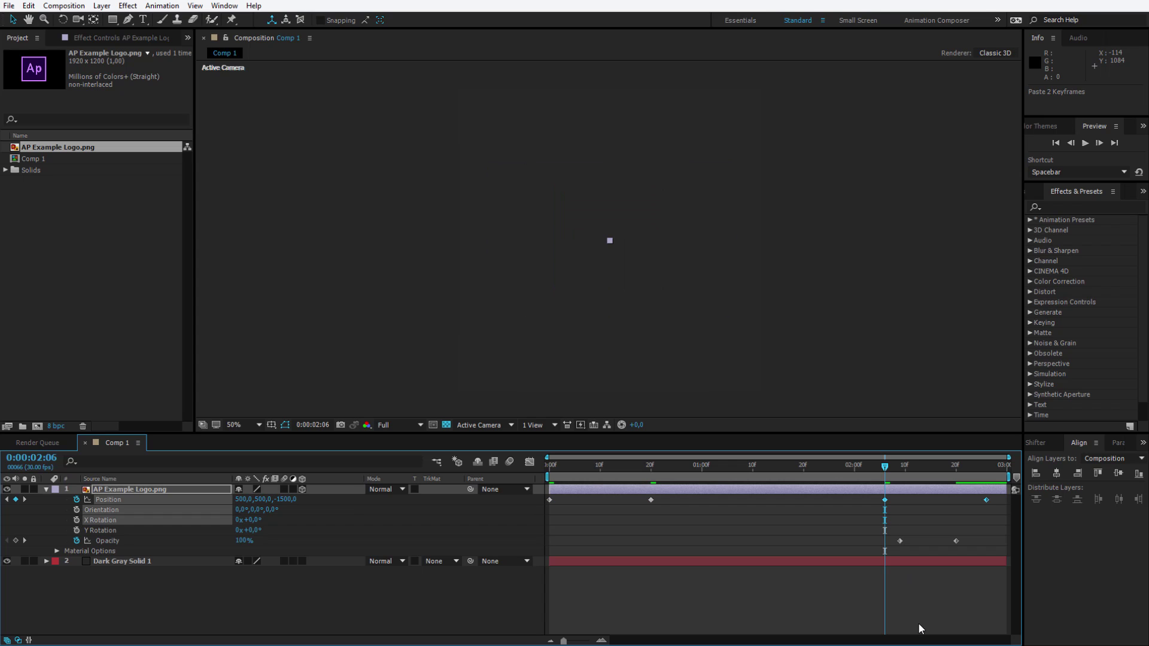
# - Time-reverse the pasted keyframes with Keyframe Assistant and scrub to preview the fly-back
pyautogui.rightClick(886, 501)
pyautogui.moveTo(939, 644)
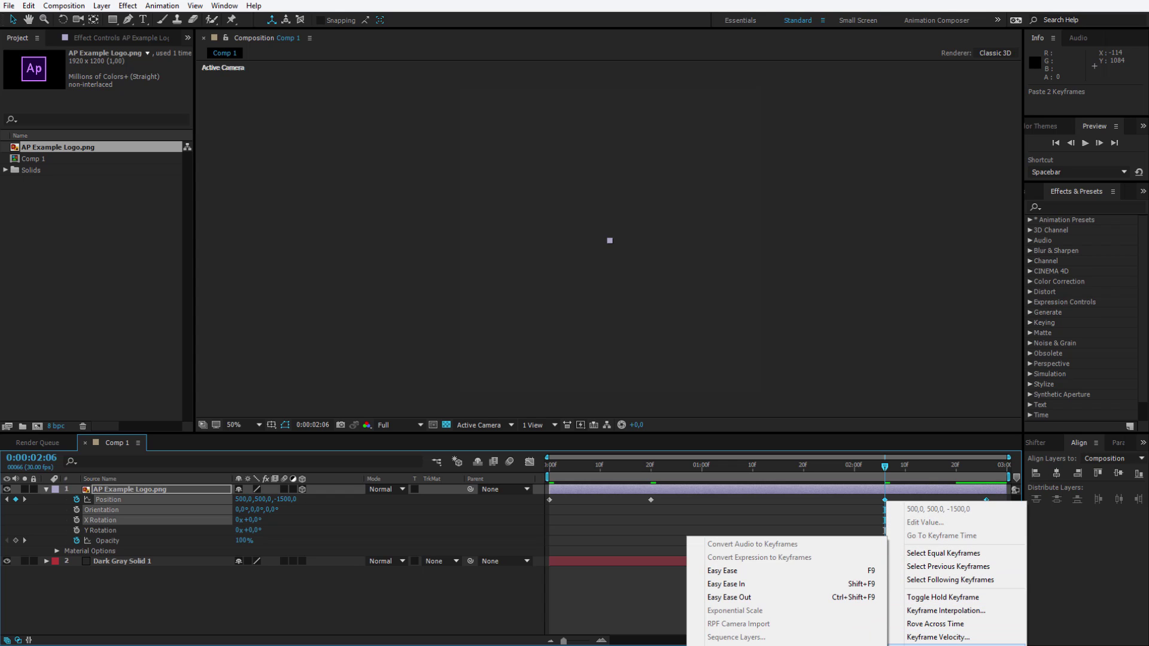
pyautogui.click(736, 644)
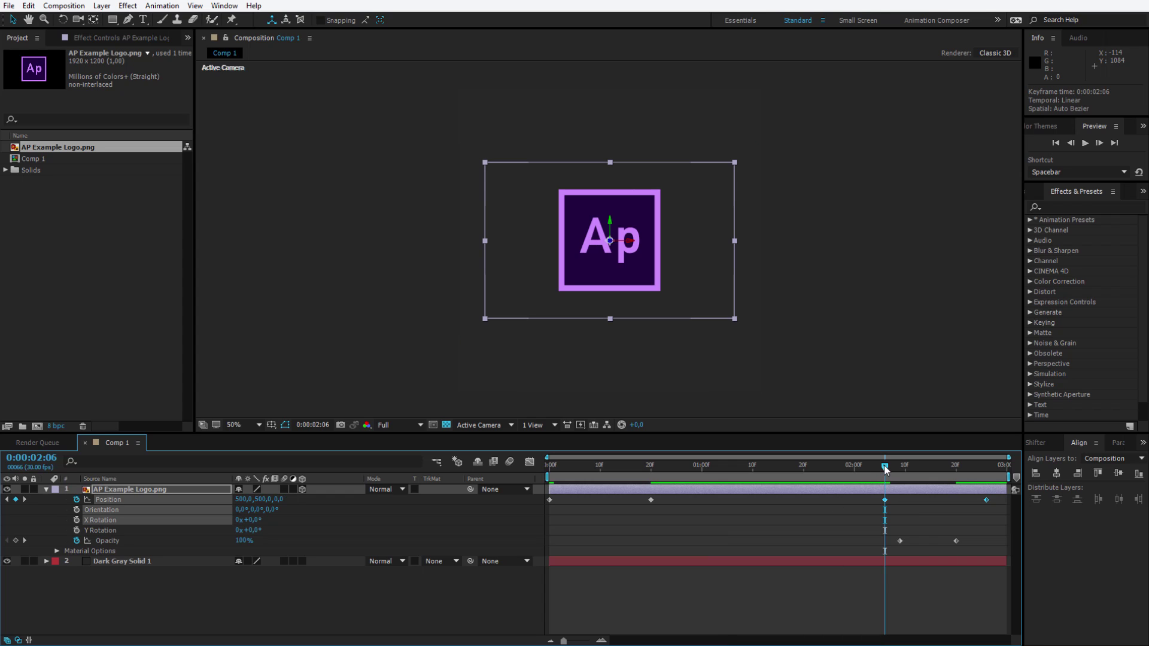
pyautogui.moveTo(886, 469); pyautogui.dragTo(909, 484)
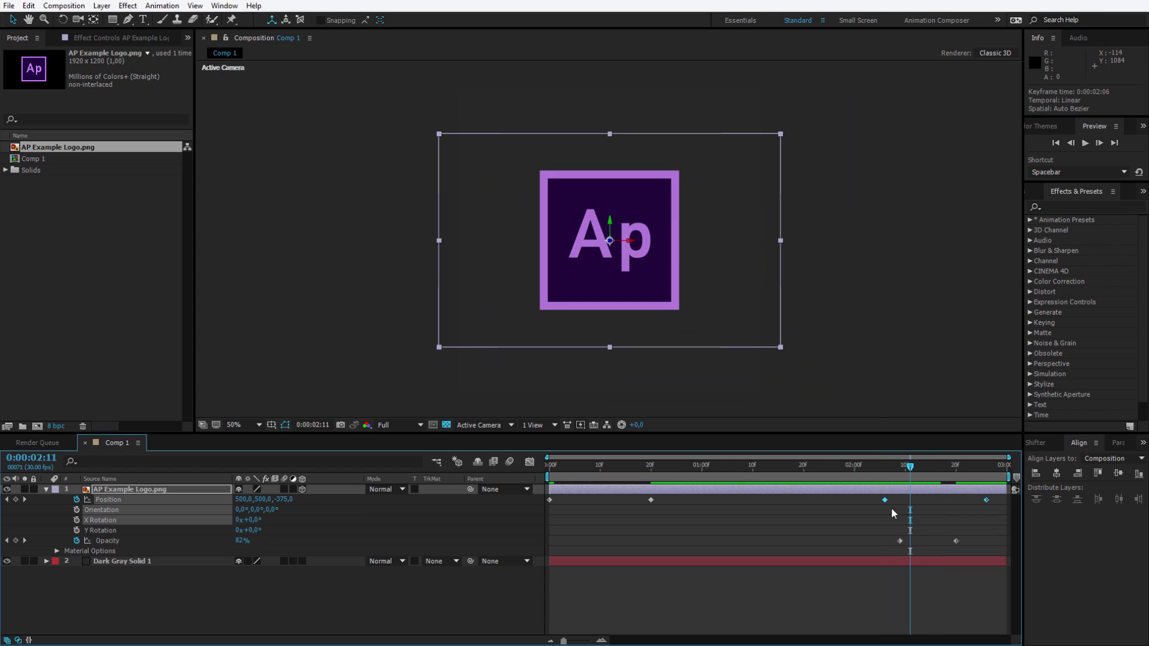
pyautogui.press('pagedown')
pyautogui.press('pagedown')
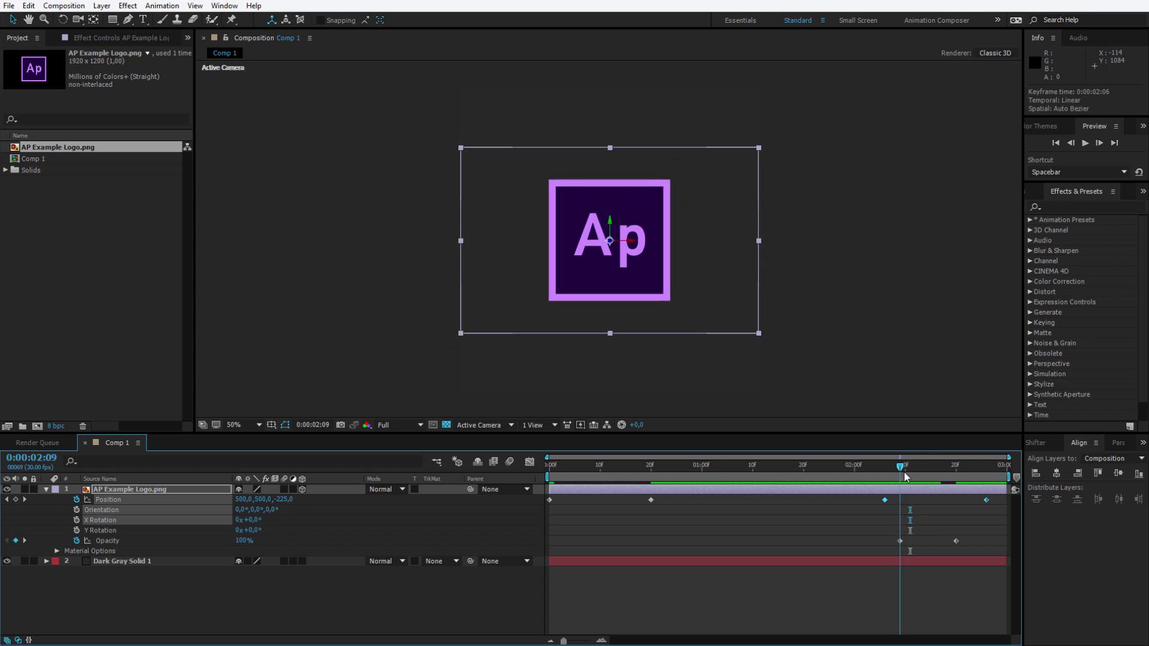
# - Drag both Opacity keyframes left so the fade starts at 0:00:02:06, then scrub to check
pyautogui.moveTo(982, 551); pyautogui.dragTo(889, 542)
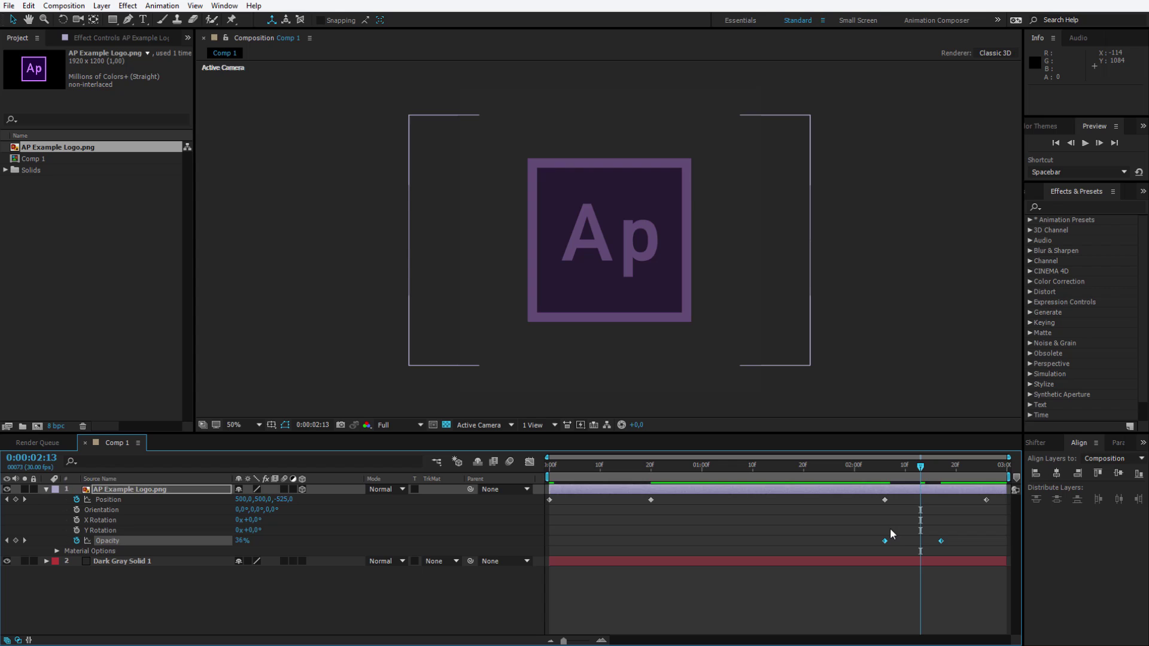
pyautogui.click(880, 469)
pyautogui.moveTo(881, 469); pyautogui.dragTo(471, 483)
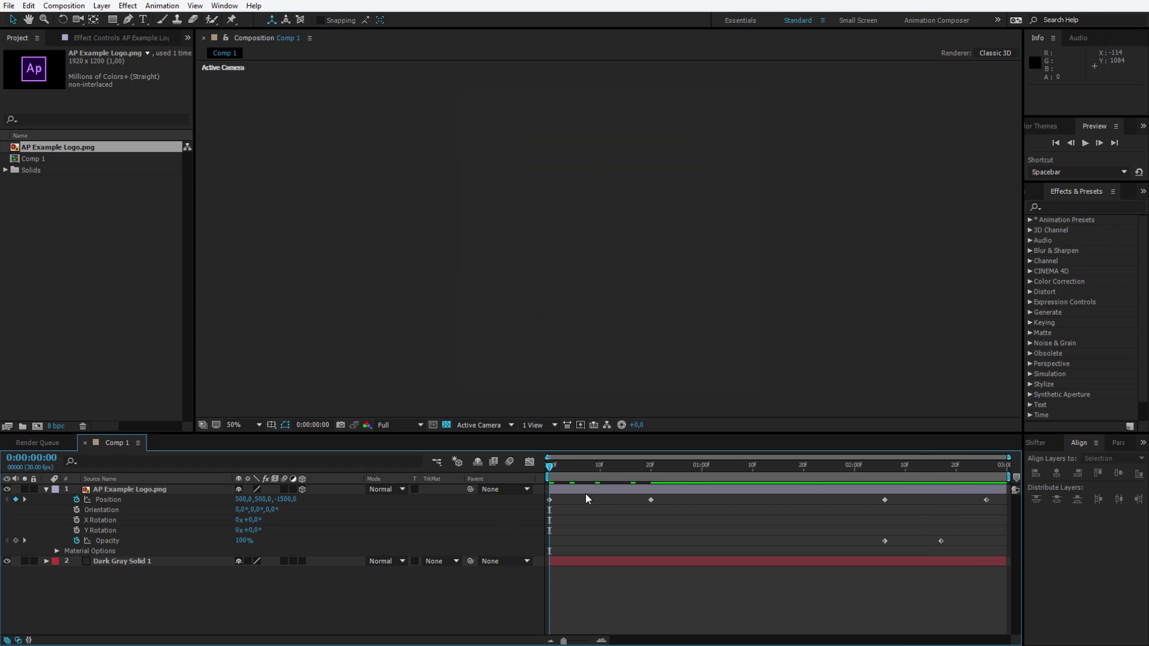
pyautogui.moveTo(563, 474); pyautogui.dragTo(605, 470)
pyautogui.press('Home')
pyautogui.press('space')
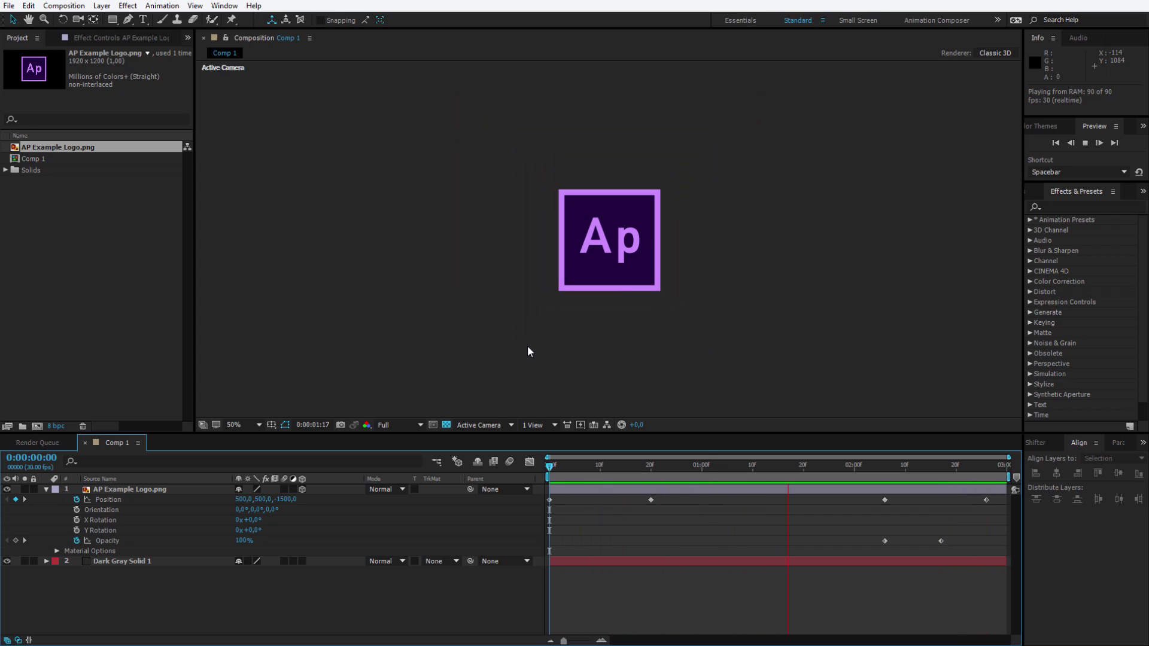
pyautogui.press('space')
pyautogui.click(271, 579)
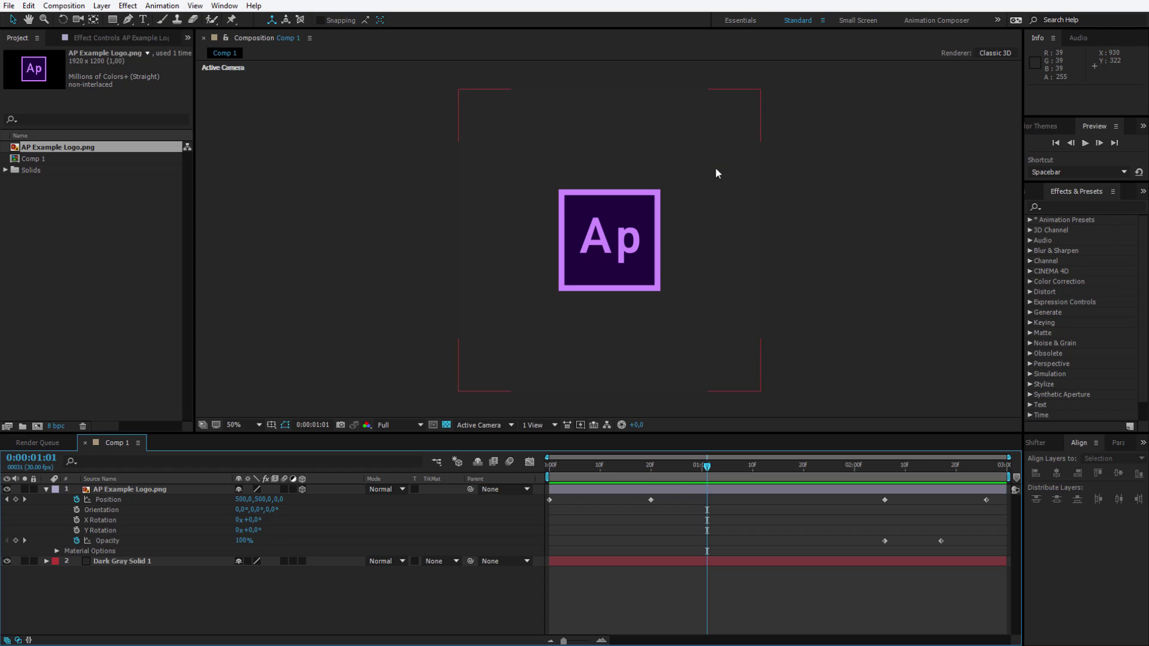
pyautogui.click(596, 491)
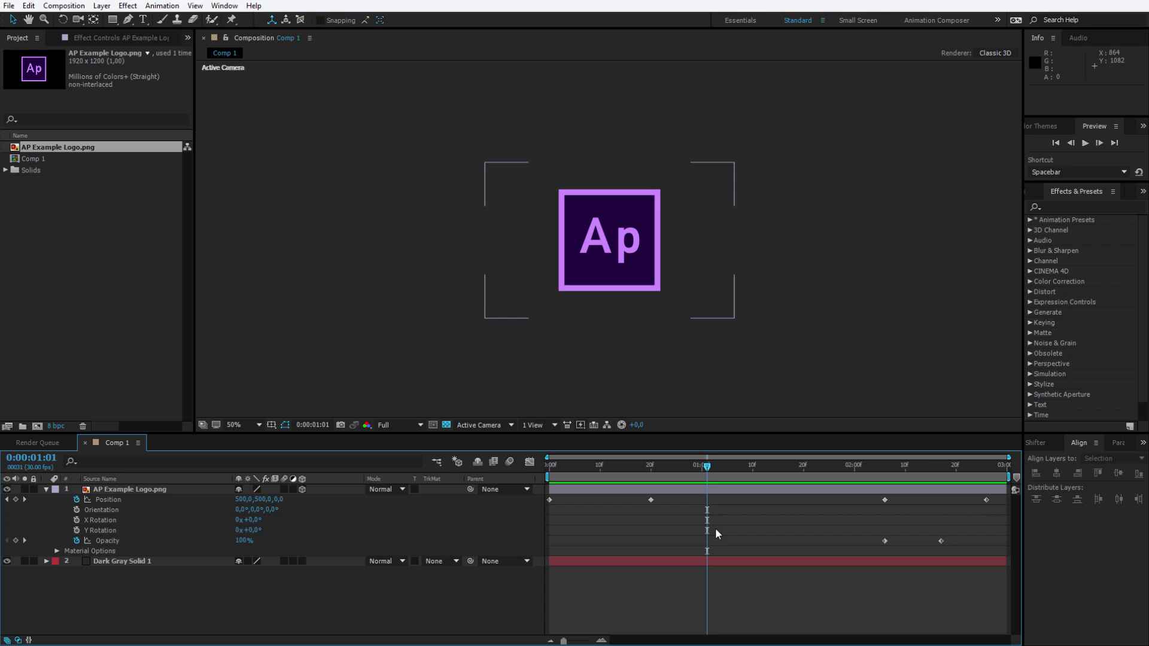
pyautogui.click(694, 611)
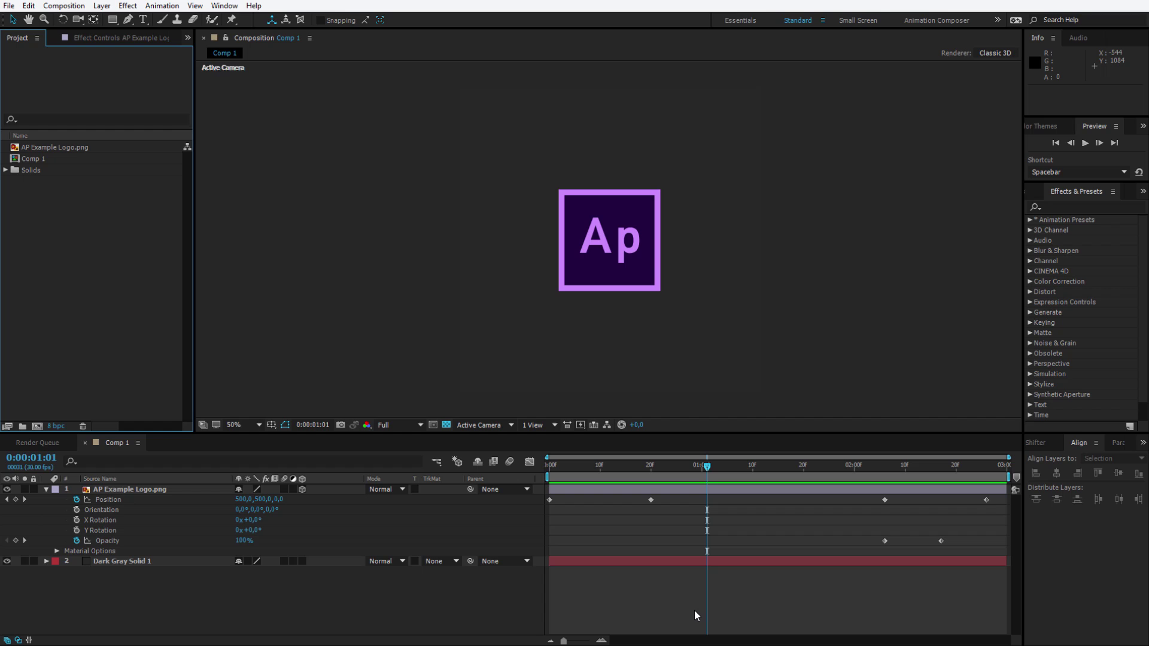